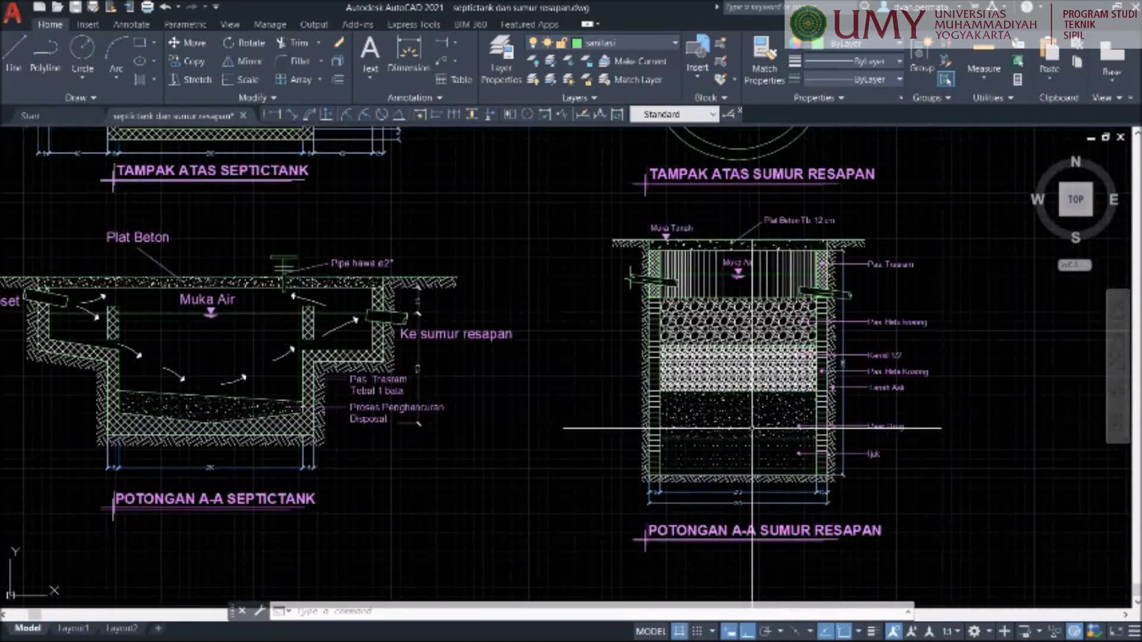
Examine the septic tank plan and section alongside the circular Sumur Resapan plan and its A-A section
scroll(753, 428, down, 6)
scroll(589, 307, up, 6)
scroll(589, 307, down, 2)
scroll(633, 395, down, 3)
scroll(753, 428, up, 3)
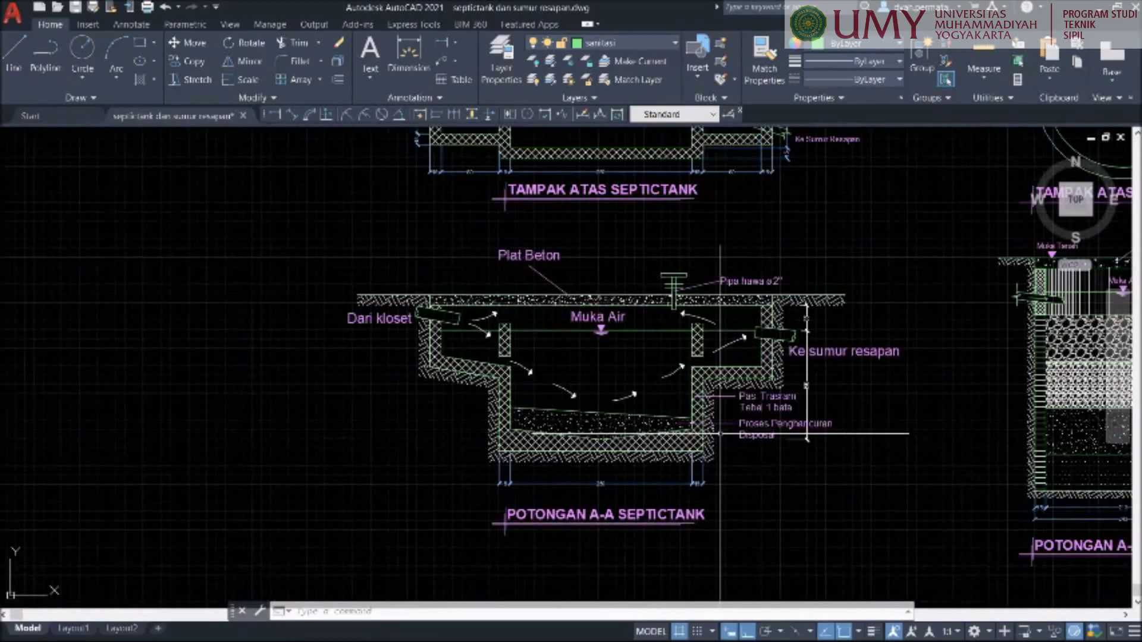
scroll(753, 434, up, 2)
scroll(752, 433, down, 6)
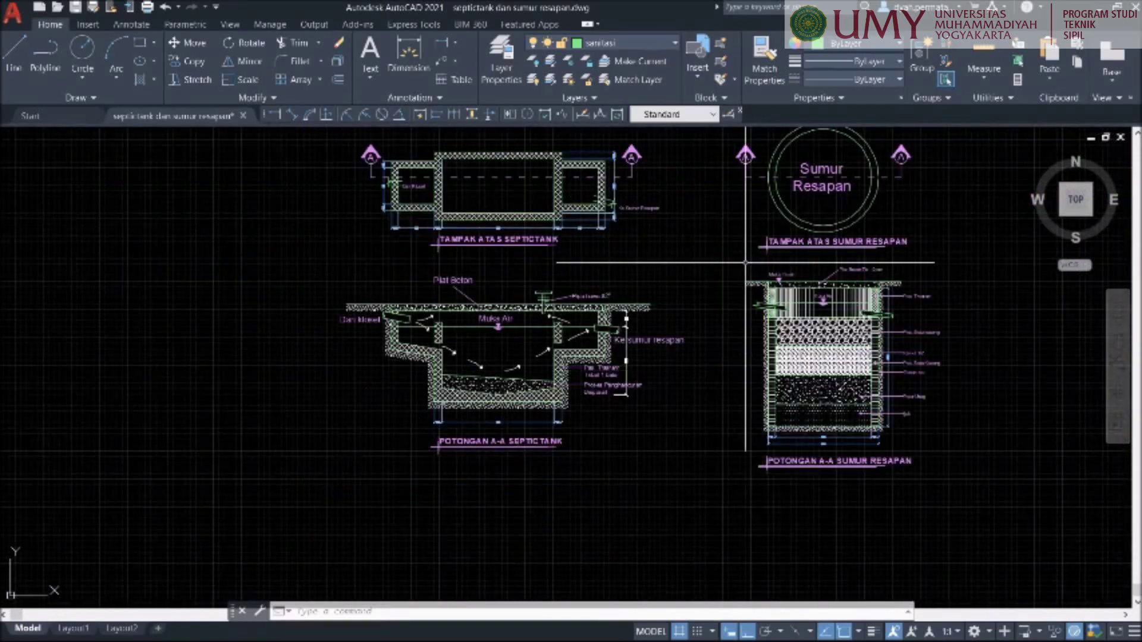
scroll(804, 190, up, 10)
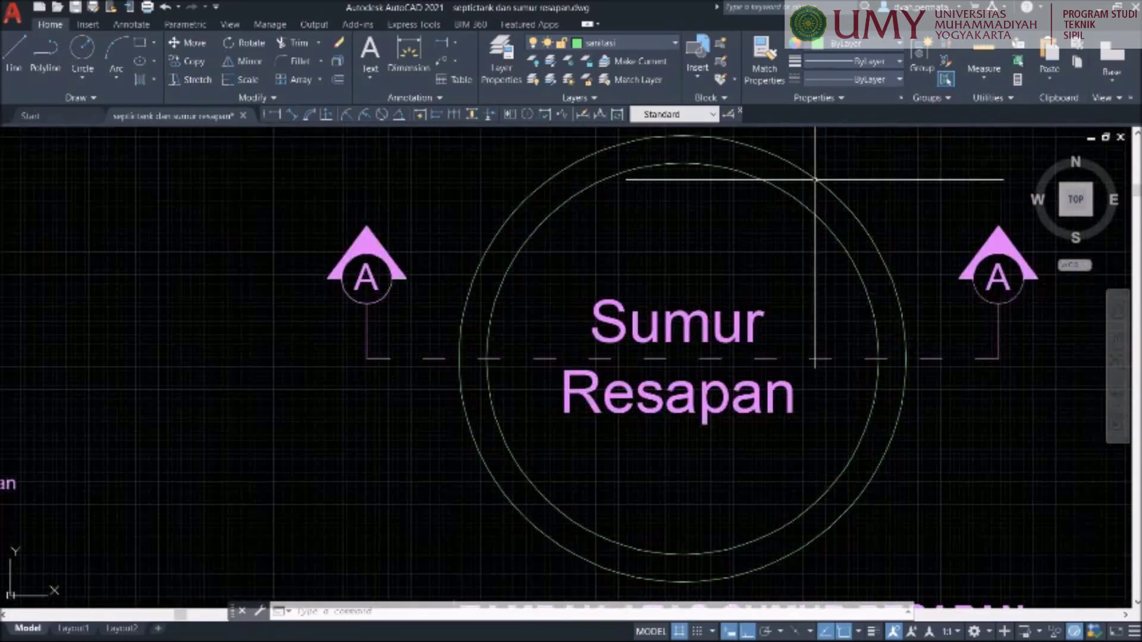
scroll(744, 304, down, 3)
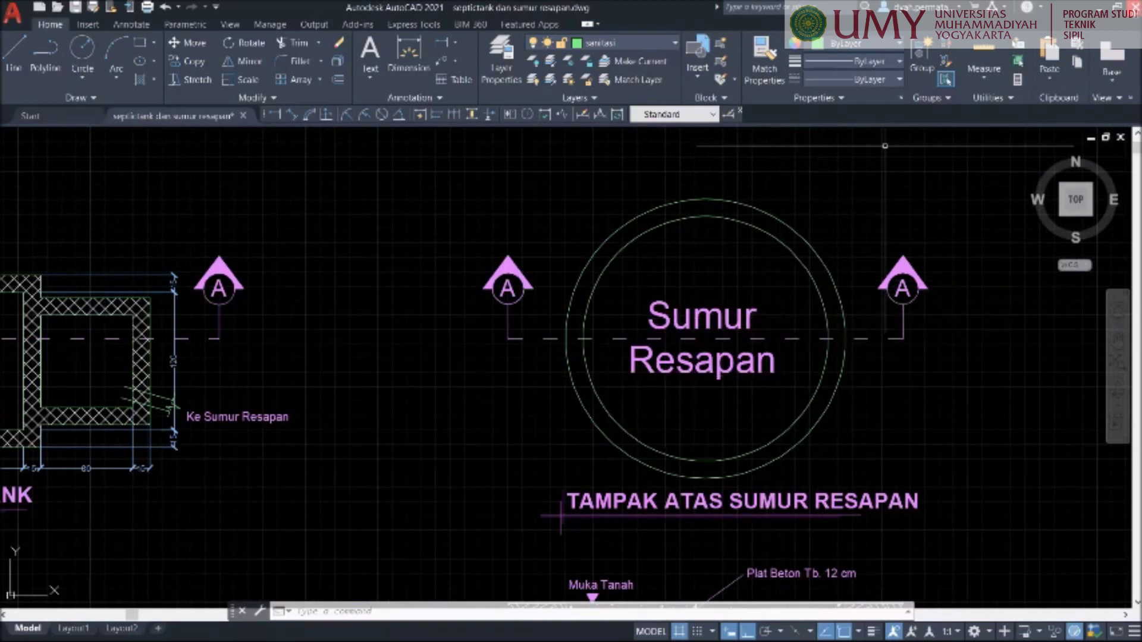
click(1119, 9)
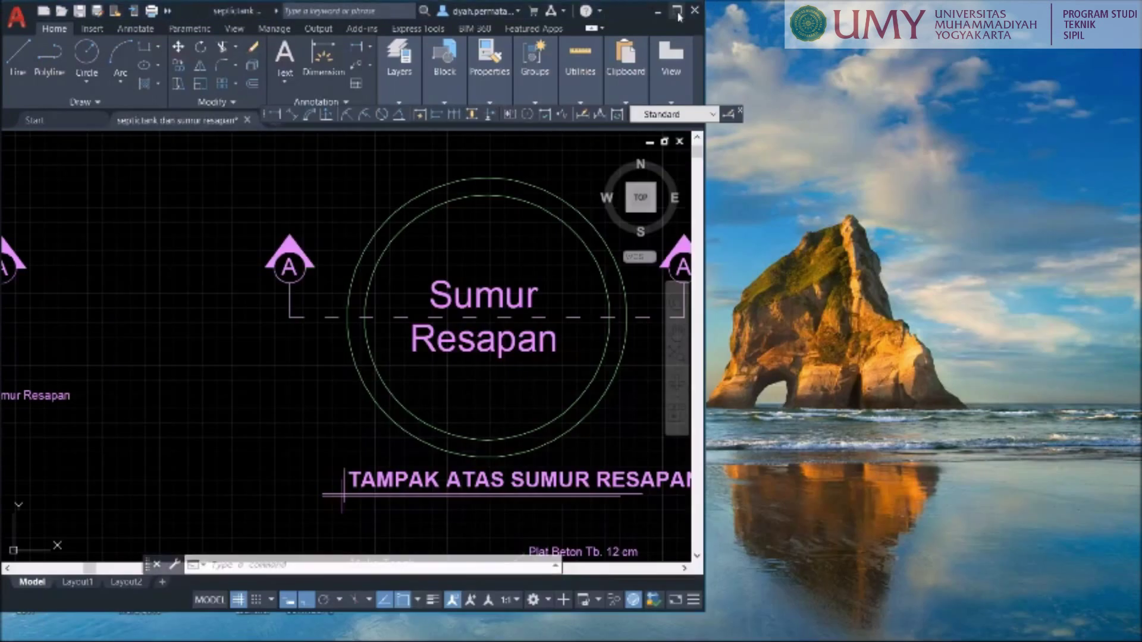
click(678, 11)
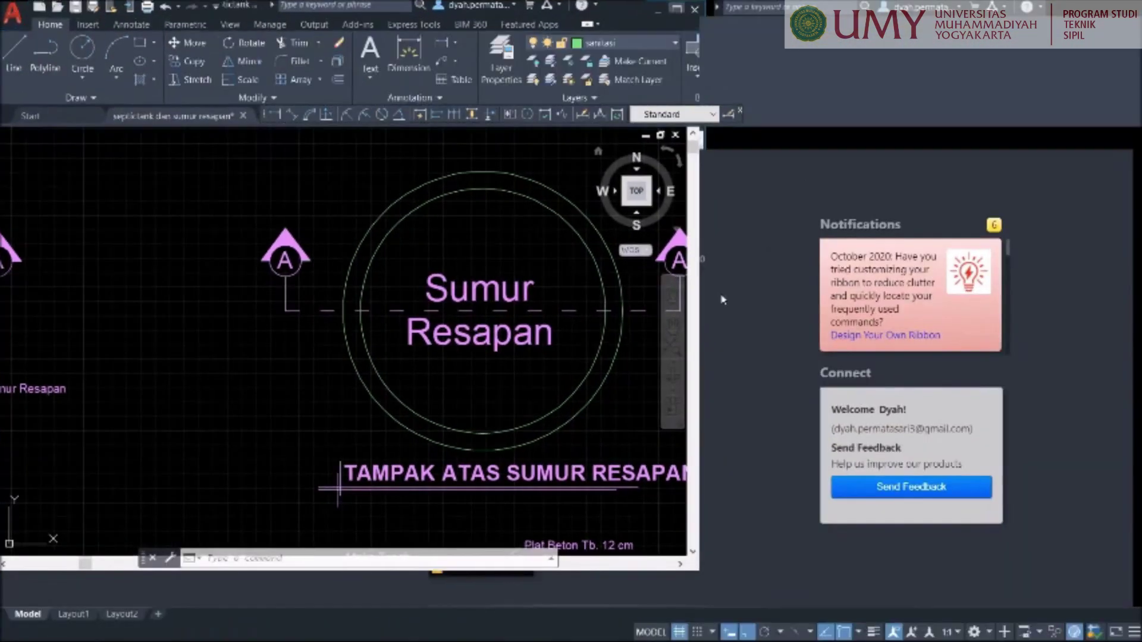
Add a horizontal linear dimension across the inner circle of the Sumur Resapan plan, with its dimension line above the circles
text(dli)
key(Return)
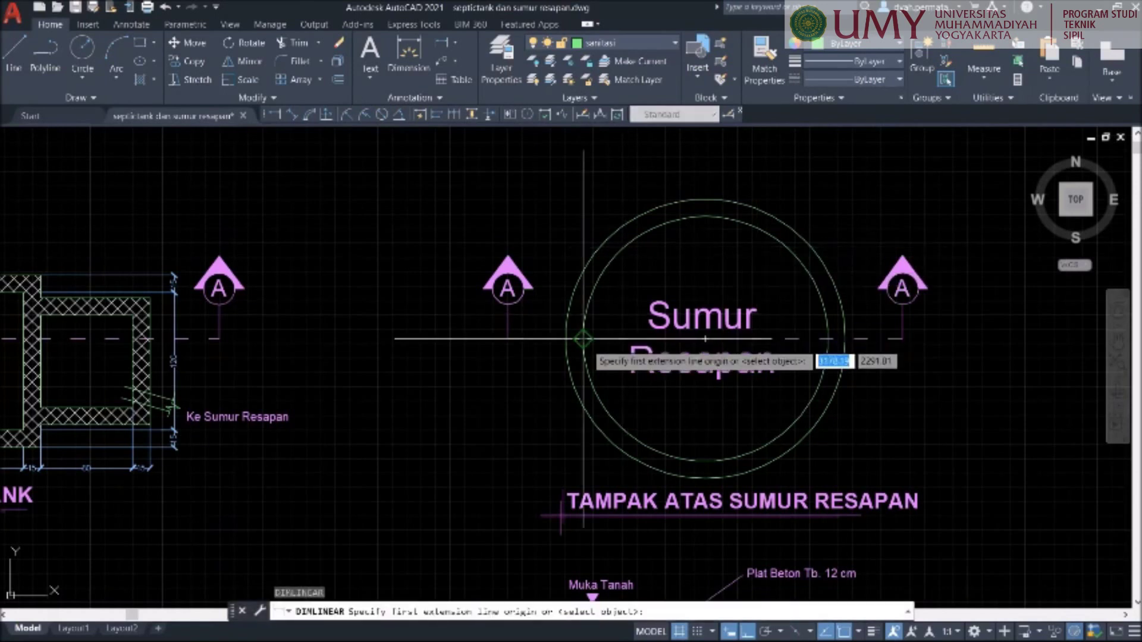
click(584, 339)
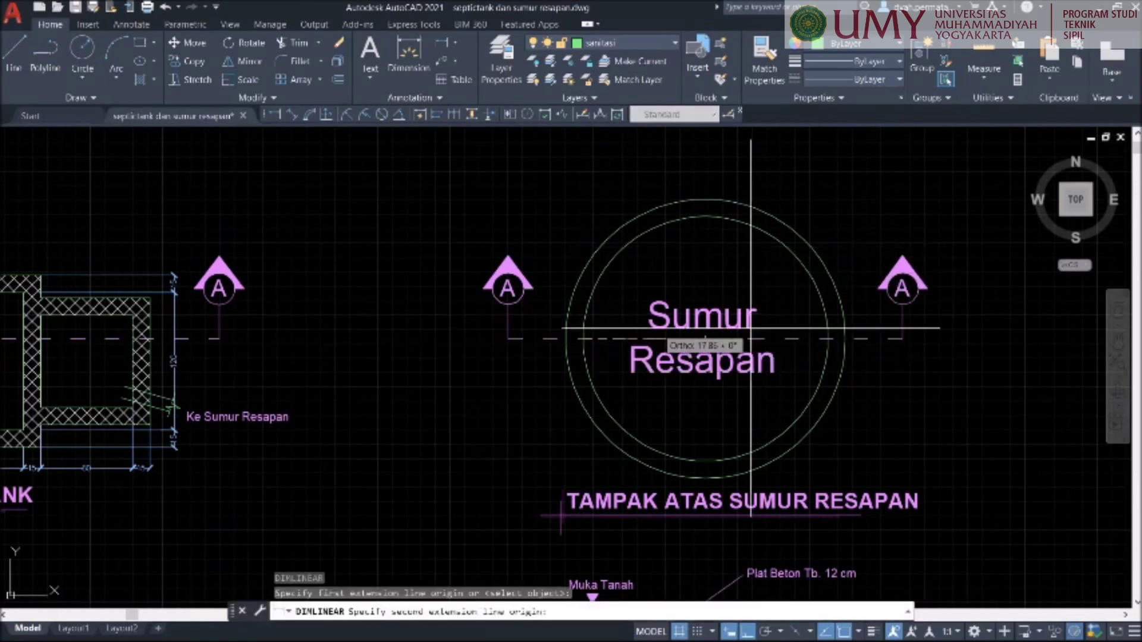
click(829, 339)
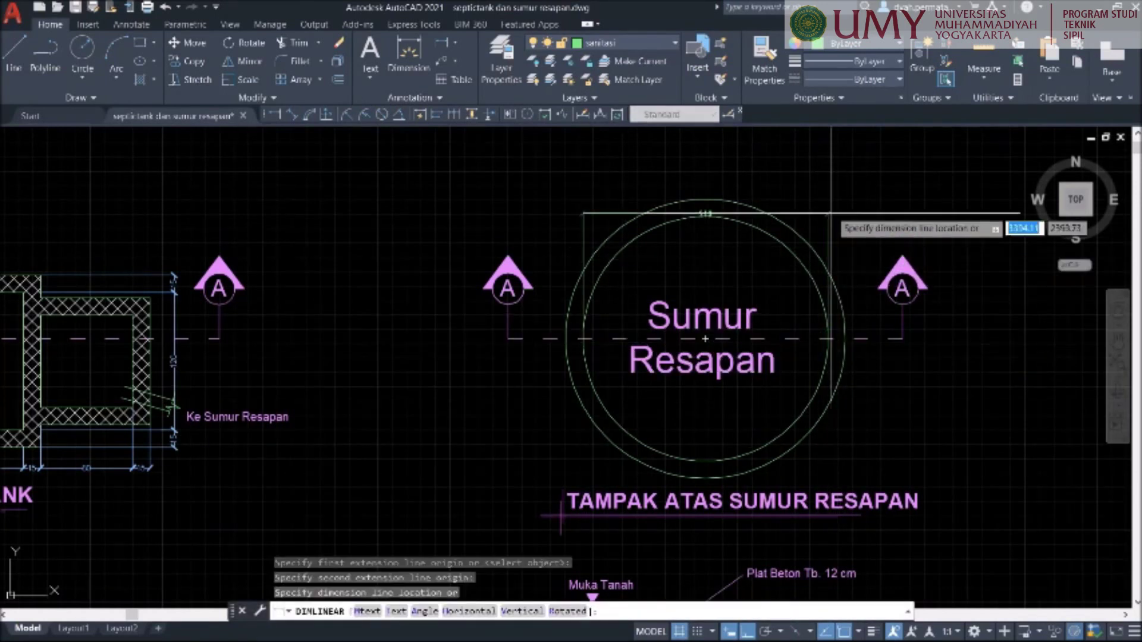
click(831, 172)
Erase the linear dimension above the Sumur Resapan plan
scroll(780, 176, up, 2)
click(794, 201)
click(774, 178)
key(Delete)
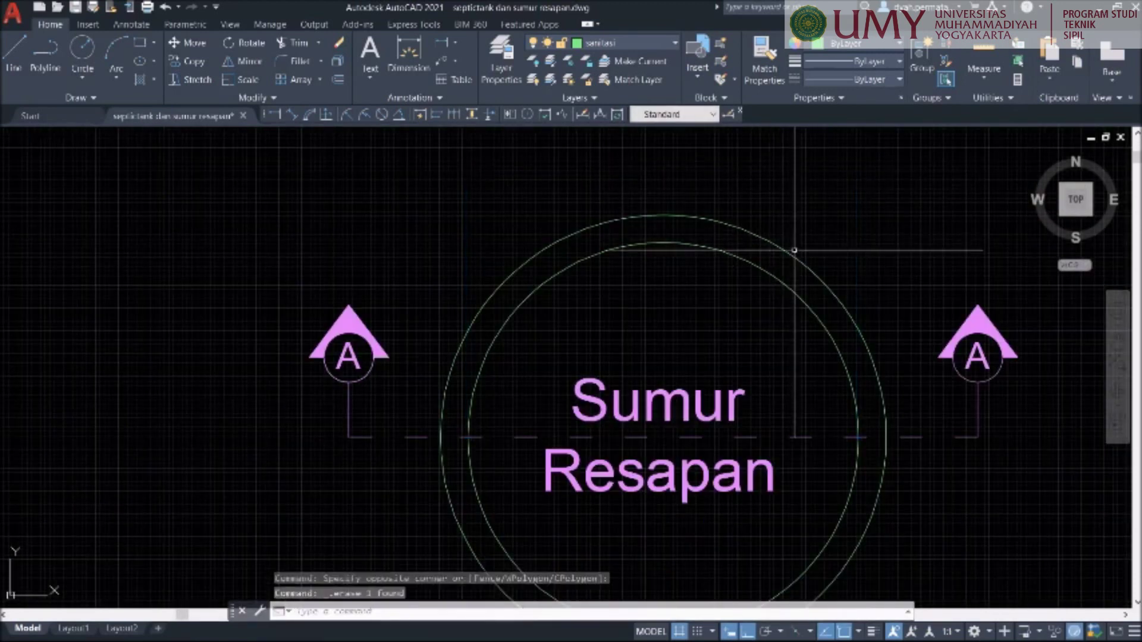
Examine the two concentric circles of the Sumur Resapan plan, including the outer circle, and how they relate to the section below
scroll(798, 253, down, 5)
scroll(809, 256, up, 5)
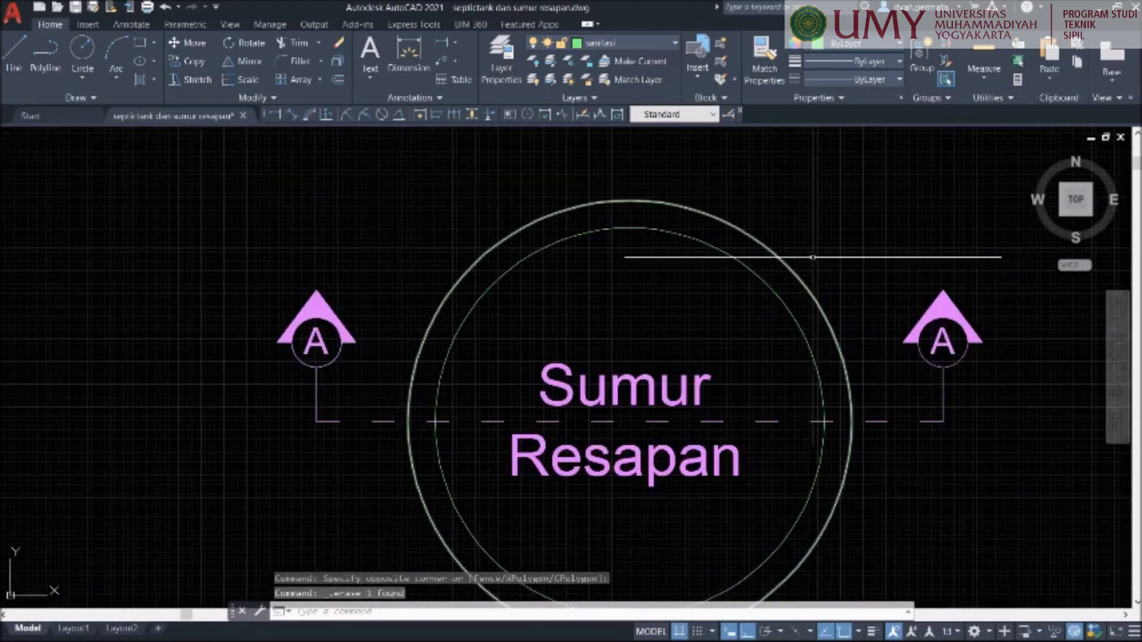
click(746, 227)
scroll(743, 225, down, 2)
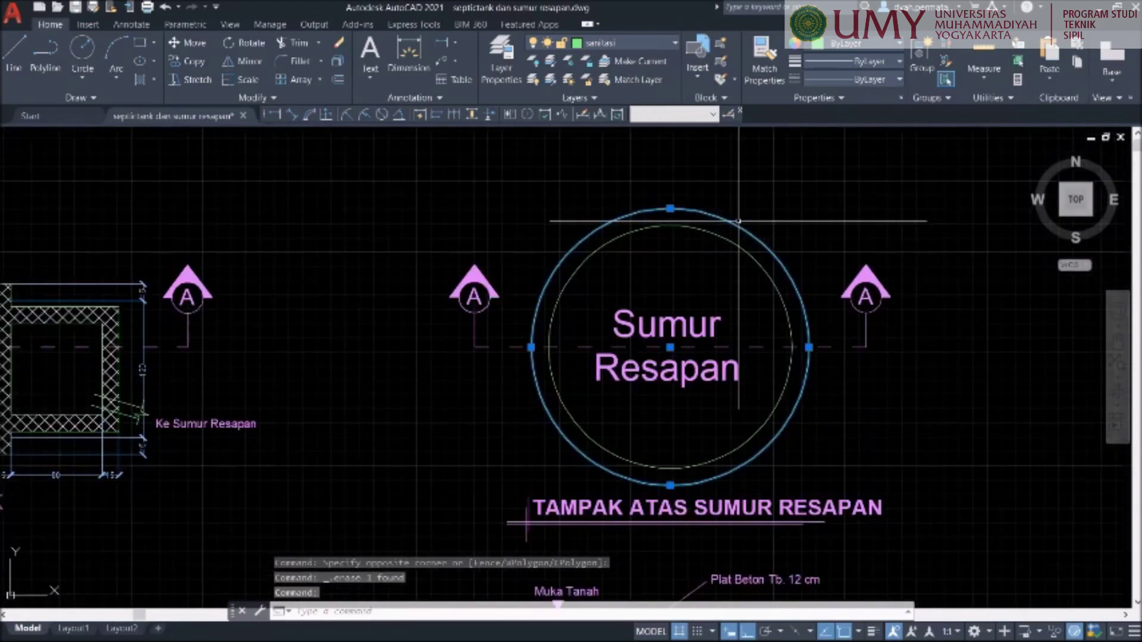
key(Escape)
scroll(738, 220, down, 4)
scroll(738, 227, up, 6)
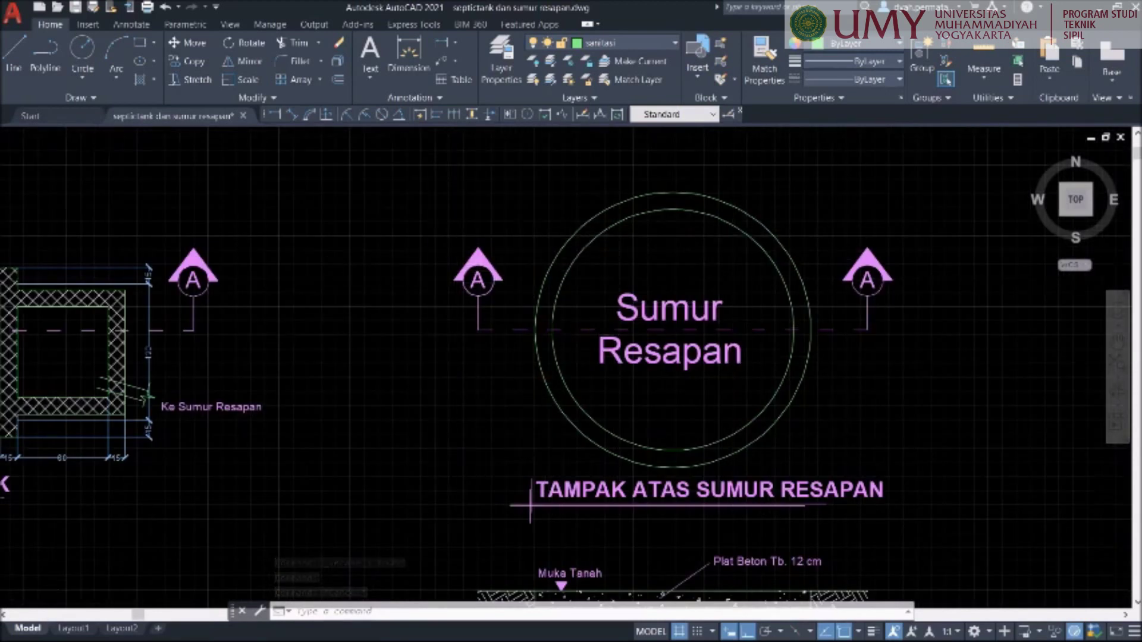
scroll(774, 209, down, 3)
scroll(731, 351, up, 3)
scroll(730, 349, down, 4)
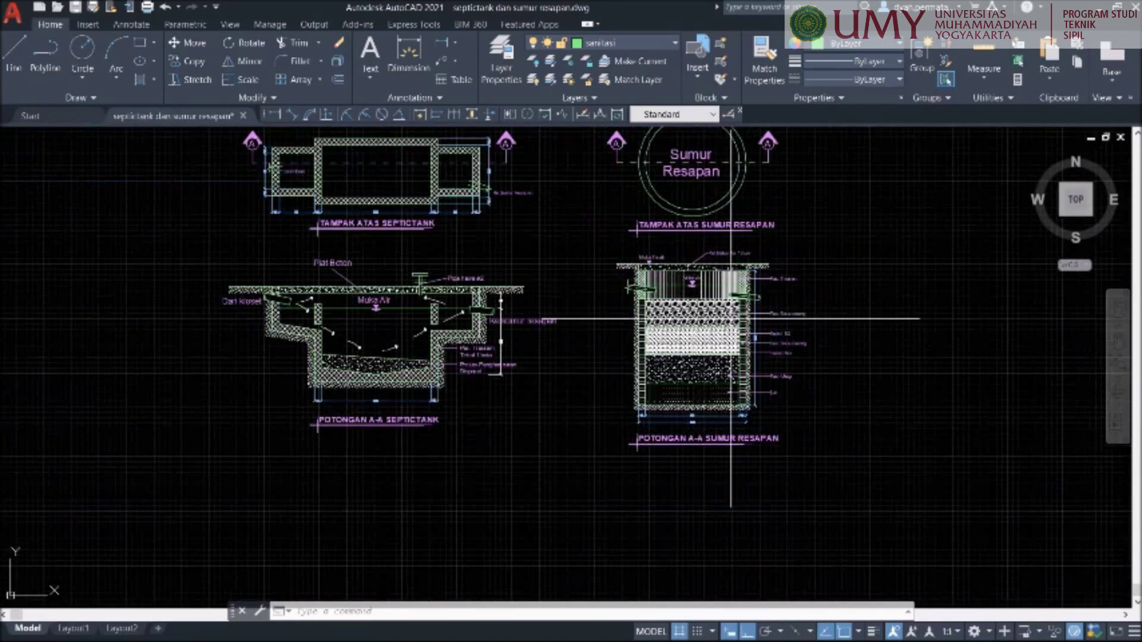
Examine the width, wall thickness and depth dimensions and the material layers in the Sumur Resapan A-A section
scroll(730, 350, up, 2)
scroll(739, 329, up, 2)
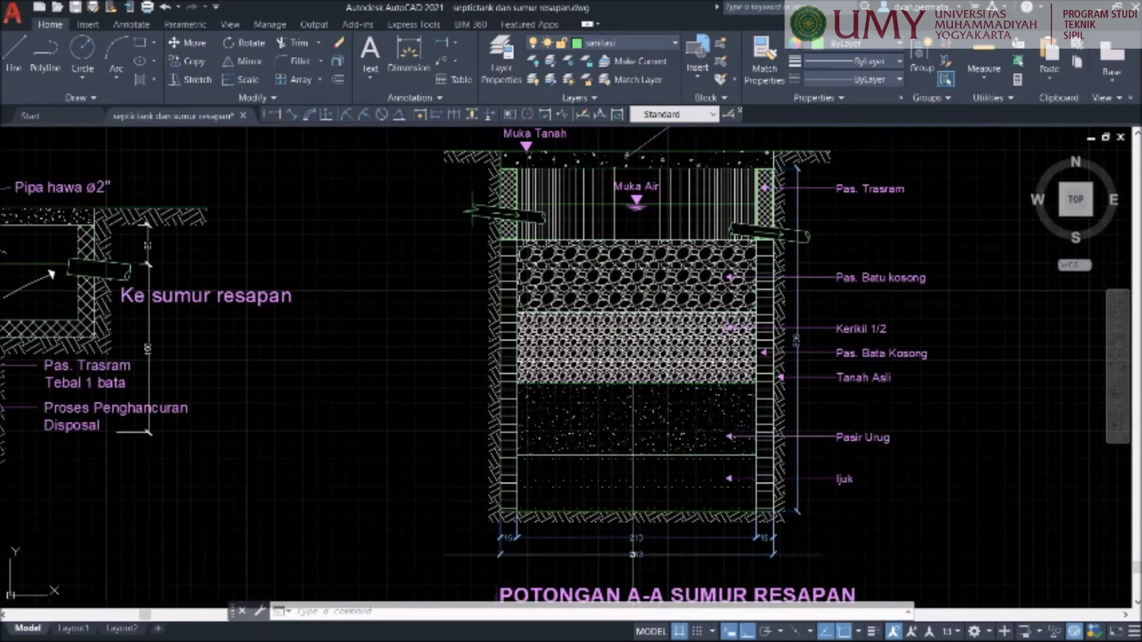
scroll(633, 554, up, 3)
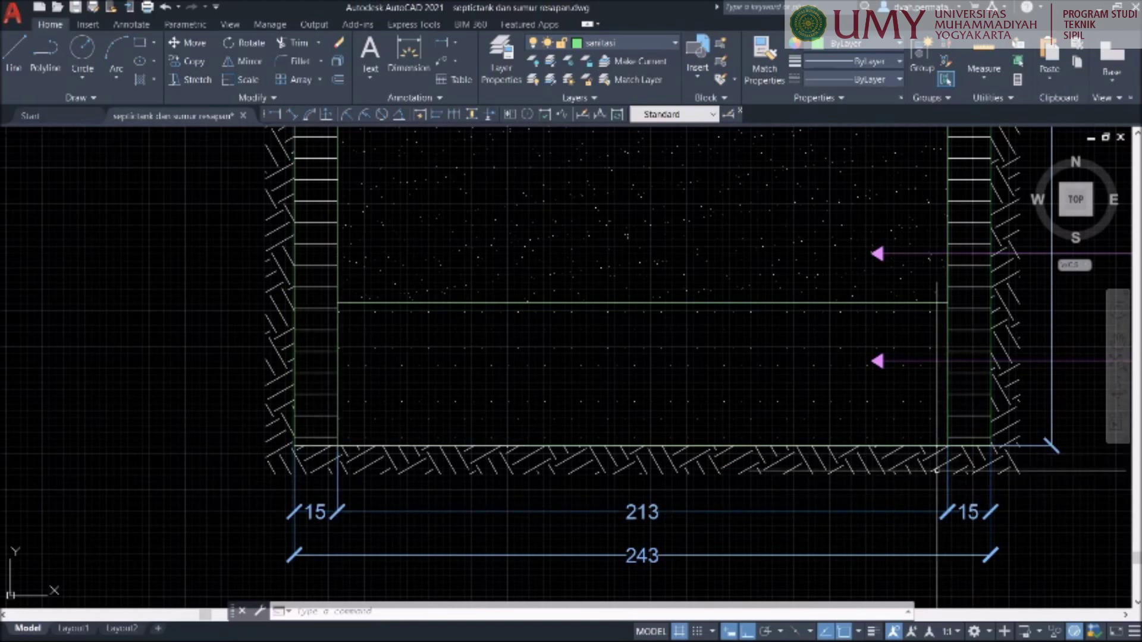
scroll(667, 469, down, 2)
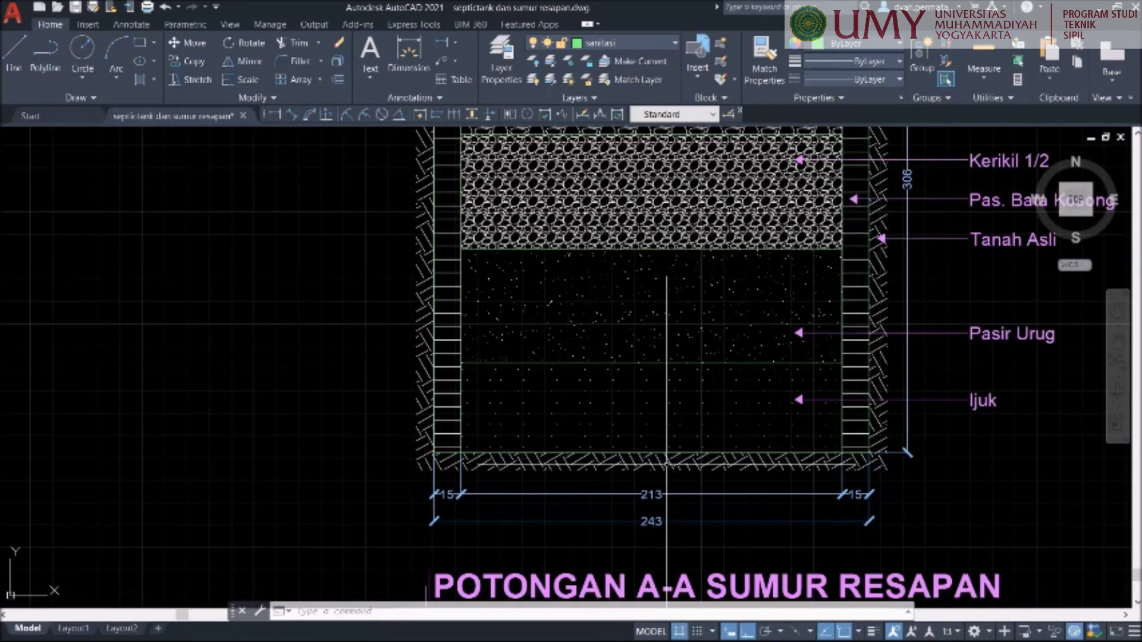
scroll(667, 462, down, 2)
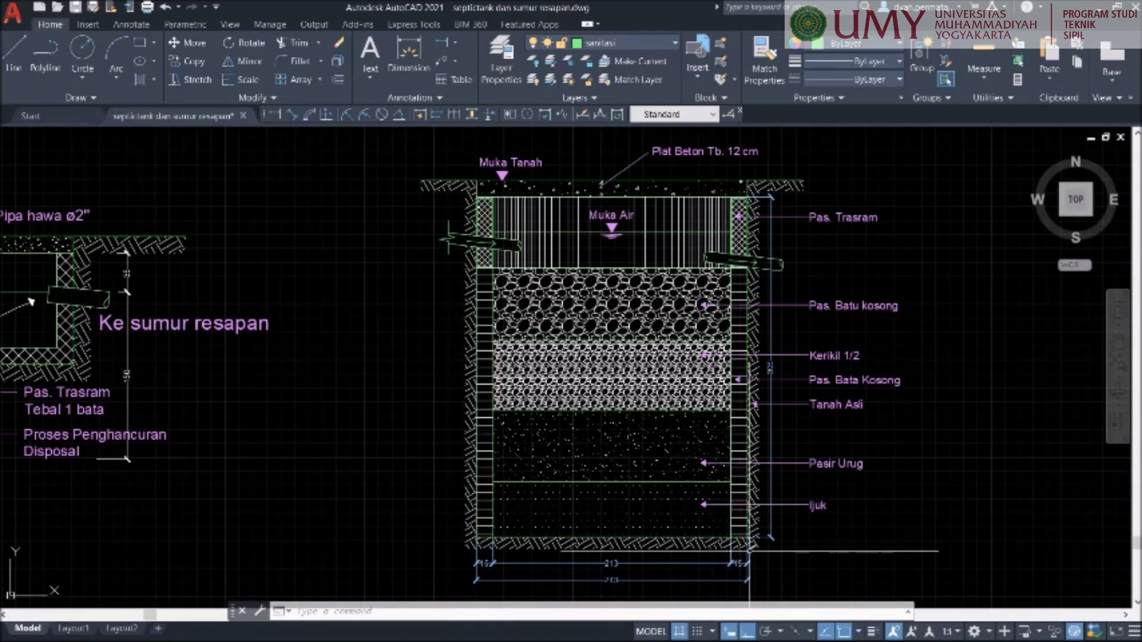
scroll(749, 551, up, 5)
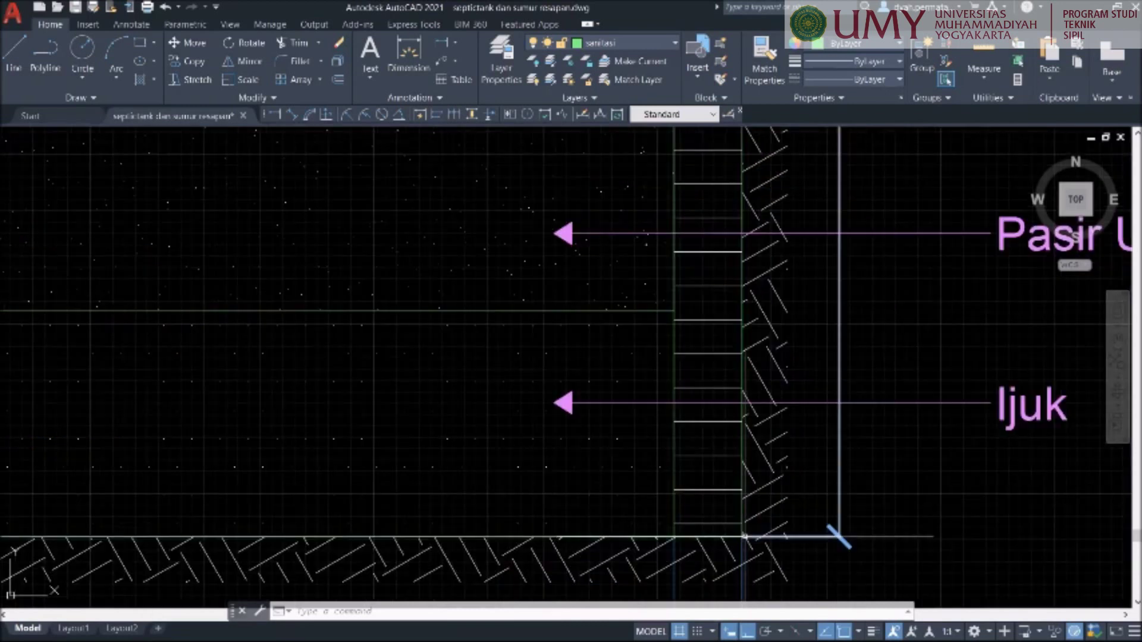
scroll(721, 376, down, 6)
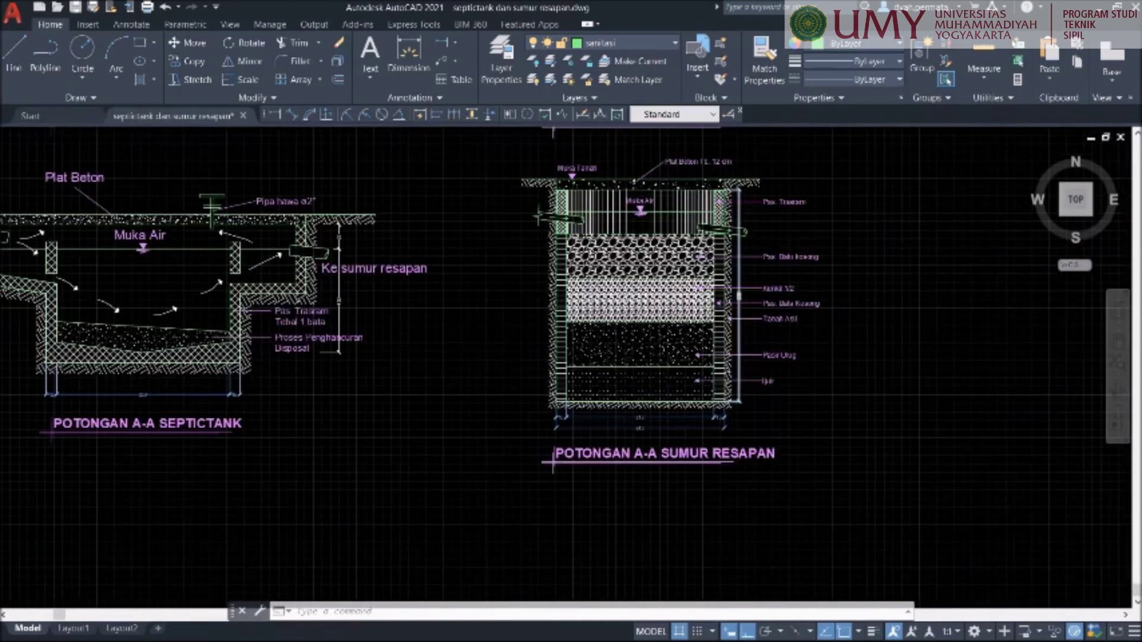
scroll(729, 191, up, 8)
scroll(729, 191, down, 4)
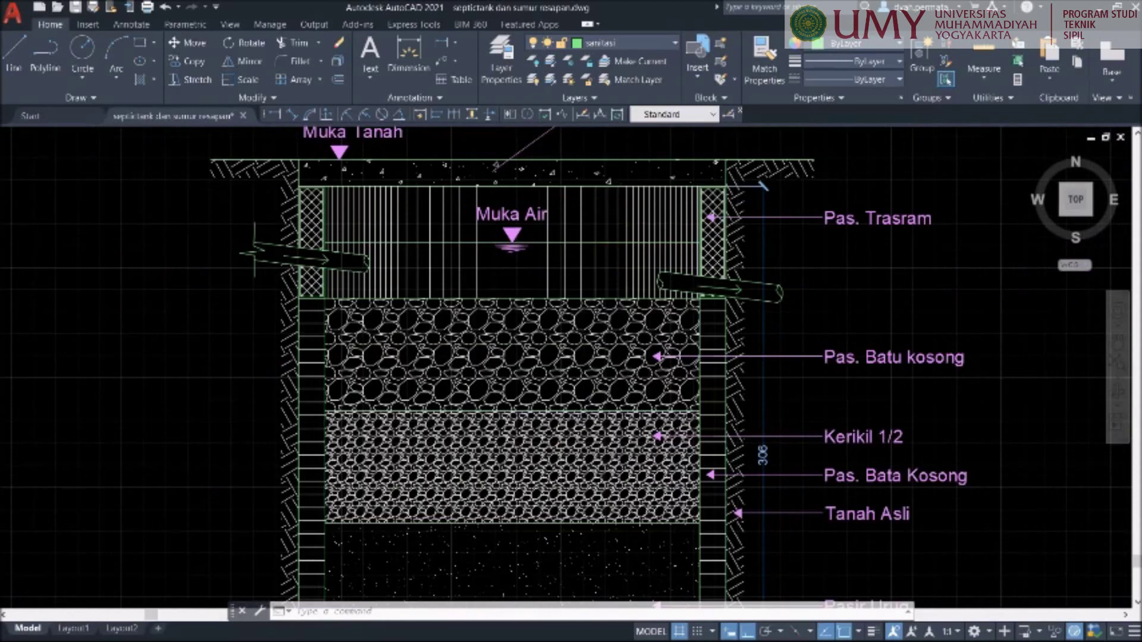
scroll(755, 184, down, 2)
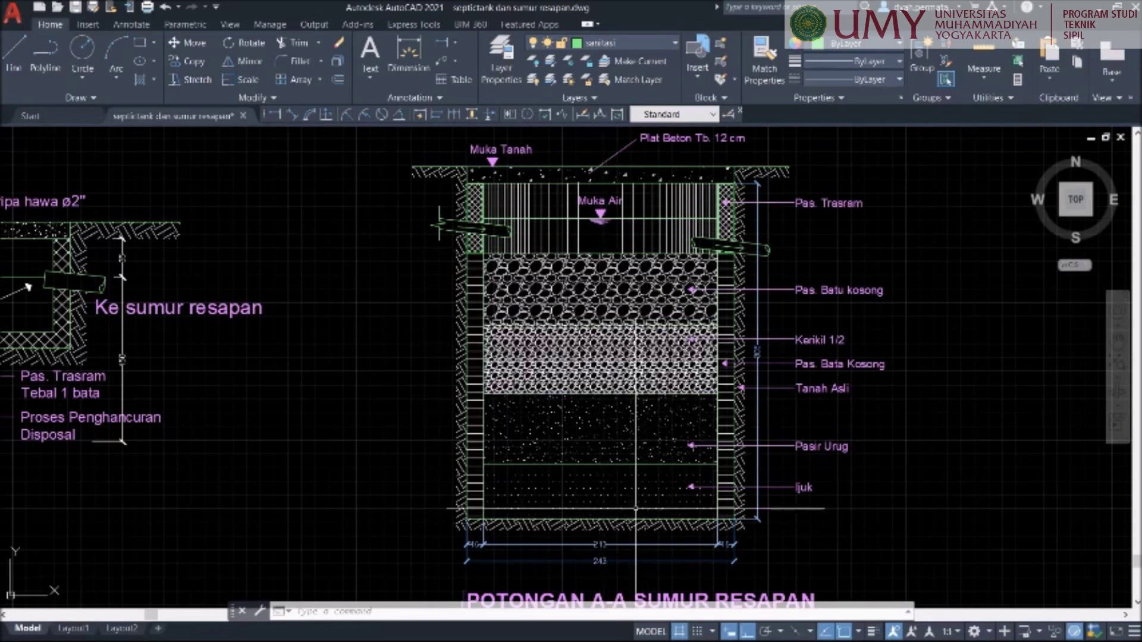
Inspect the hatch patterns and scales of the Ijuk and Pasir Urug layers in the Sumur Resapan section
click(632, 489)
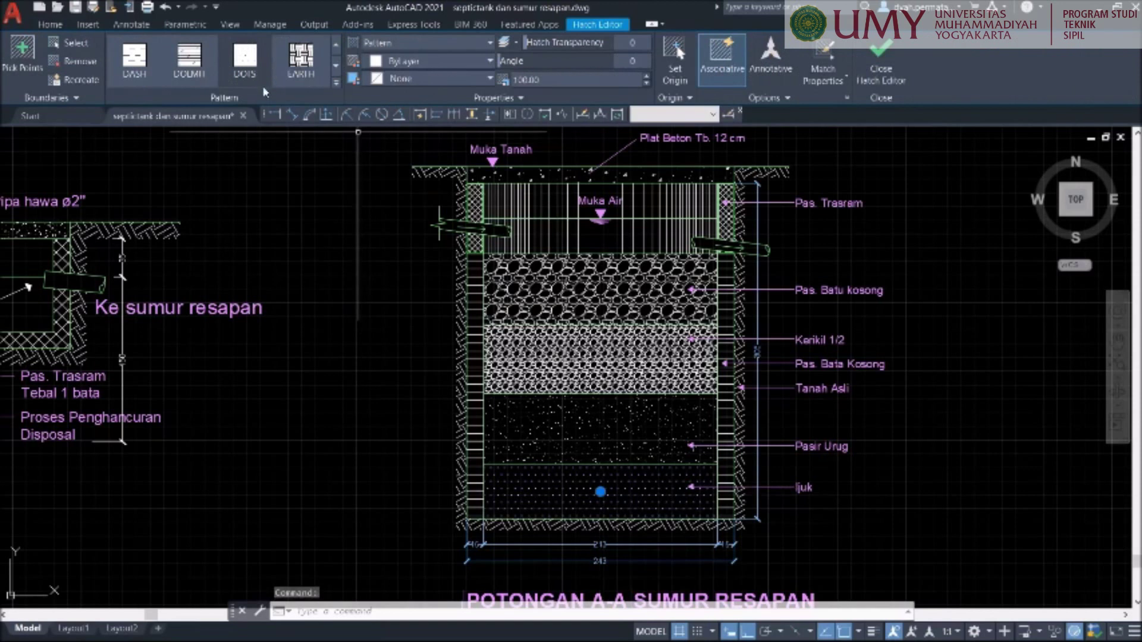
click(664, 411)
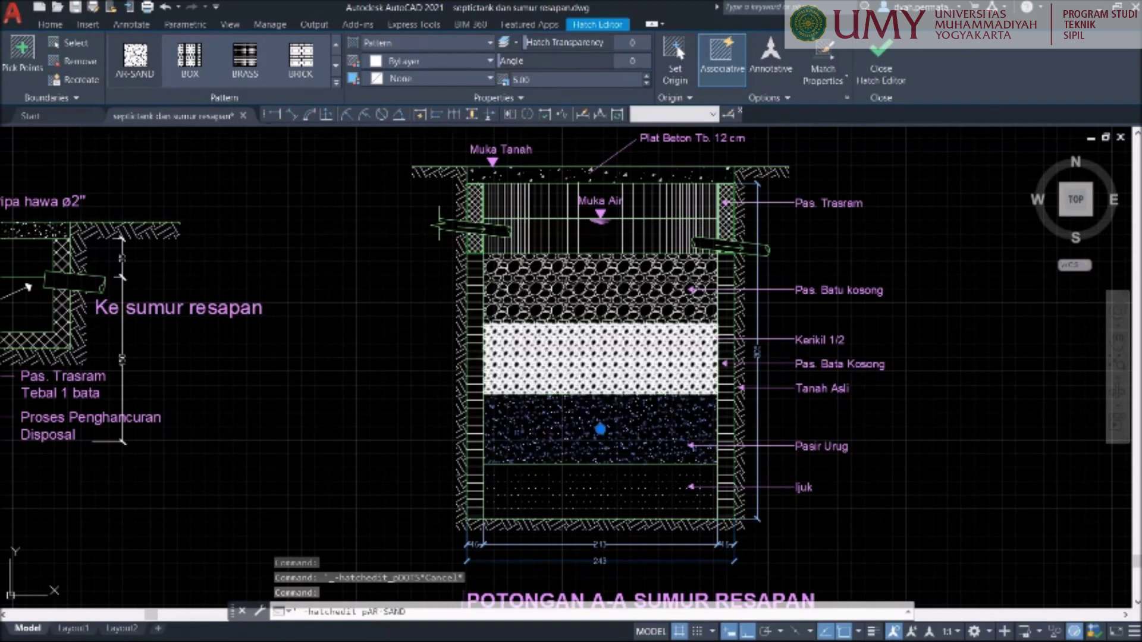
key(Escape)
Inspect the hatch patterns and scales of the Kerikil 1/2 and Pas. Batu kosong layers without changing them
click(620, 359)
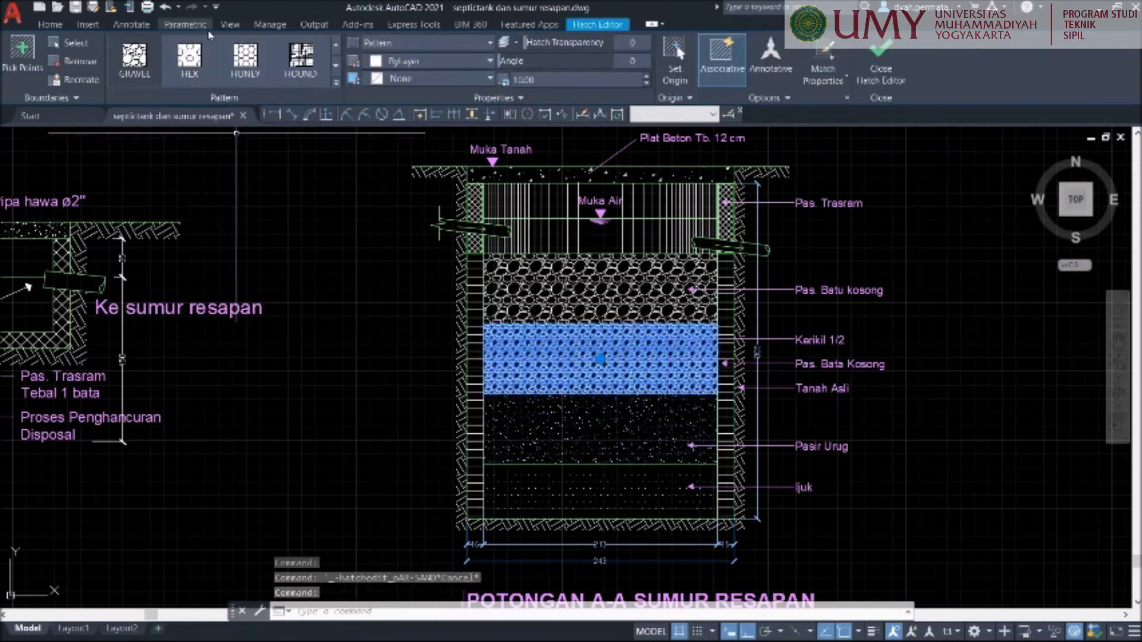
click(192, 64)
key(Escape)
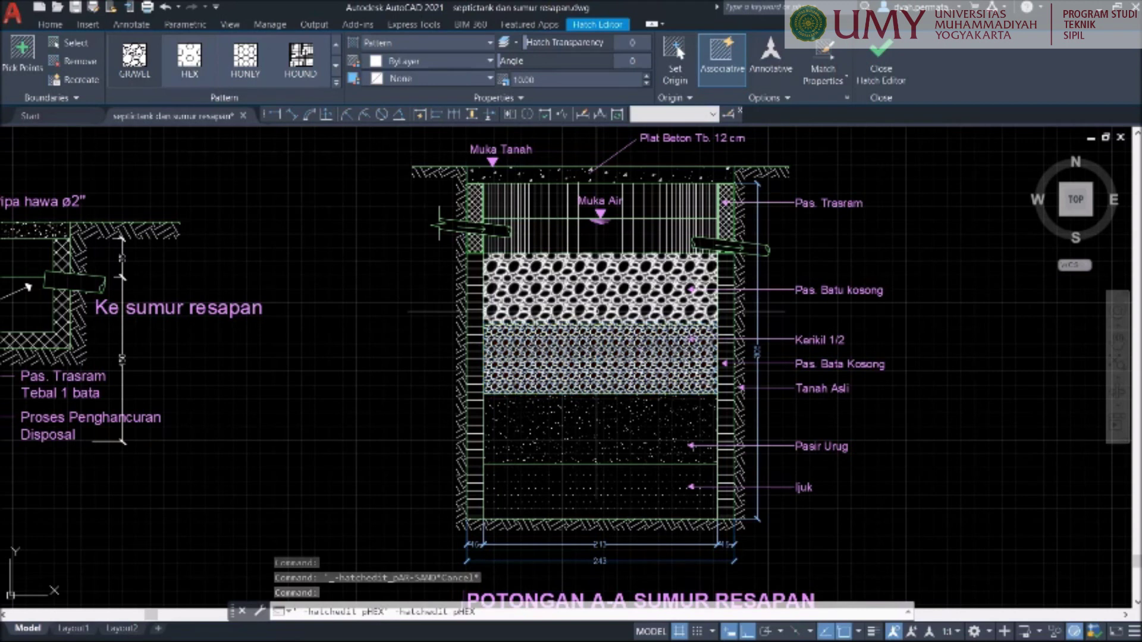
click(595, 299)
click(507, 277)
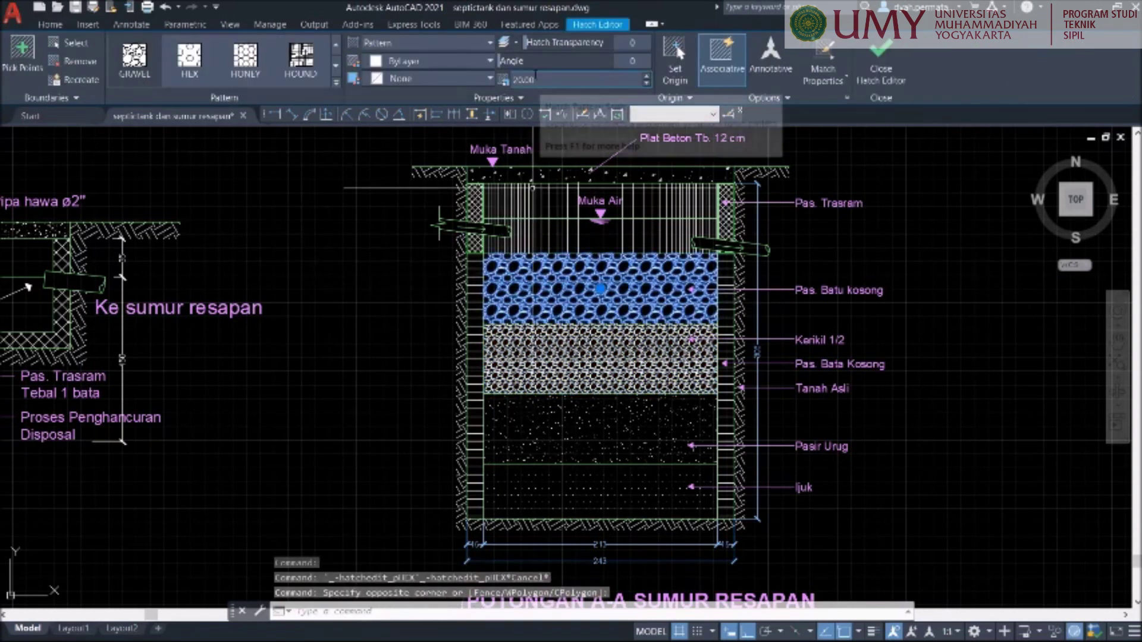
key(Escape)
key(Escape)
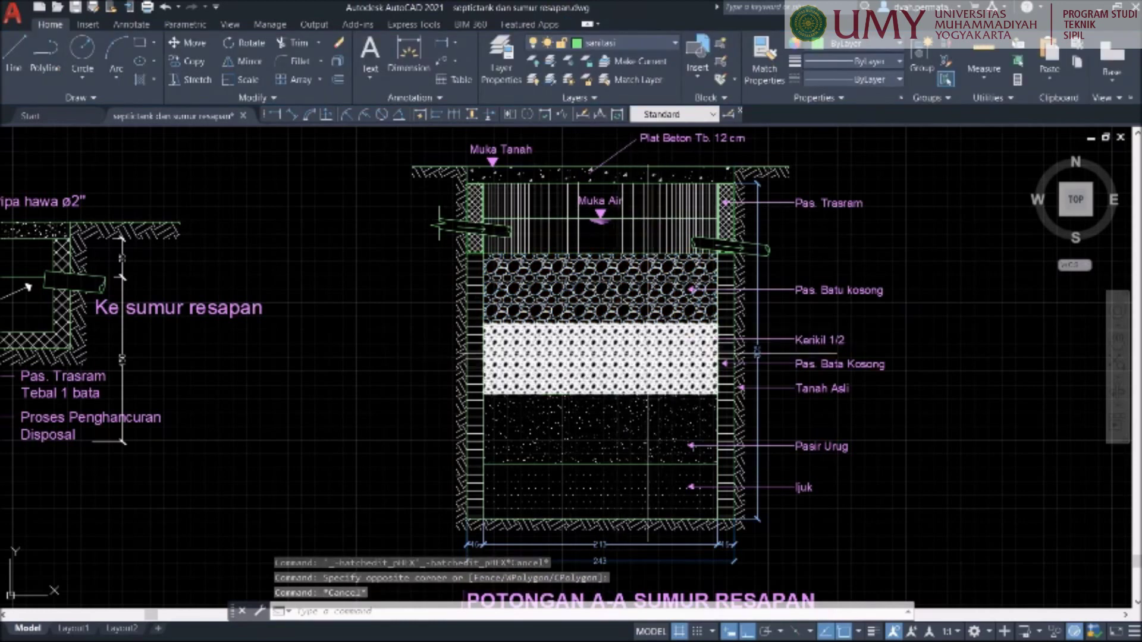
Inspect the Pas. Trasram hatch in the well's right wall and the upper corner where it meets the concrete slab
scroll(631, 190, up, 4)
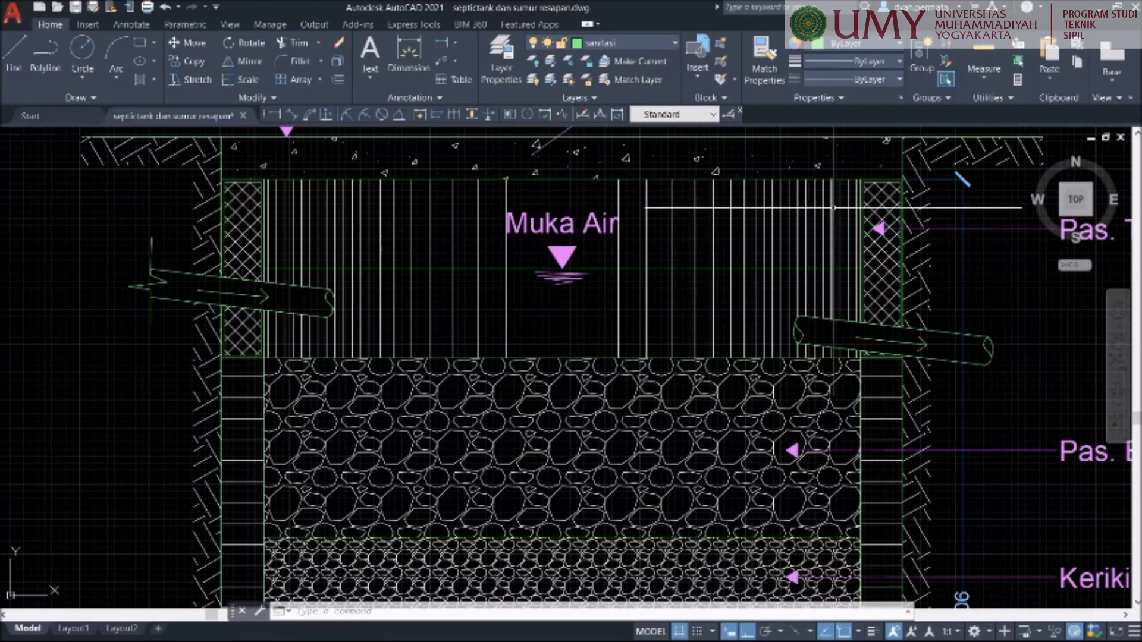
scroll(752, 230, down, 3)
scroll(823, 232, up, 5)
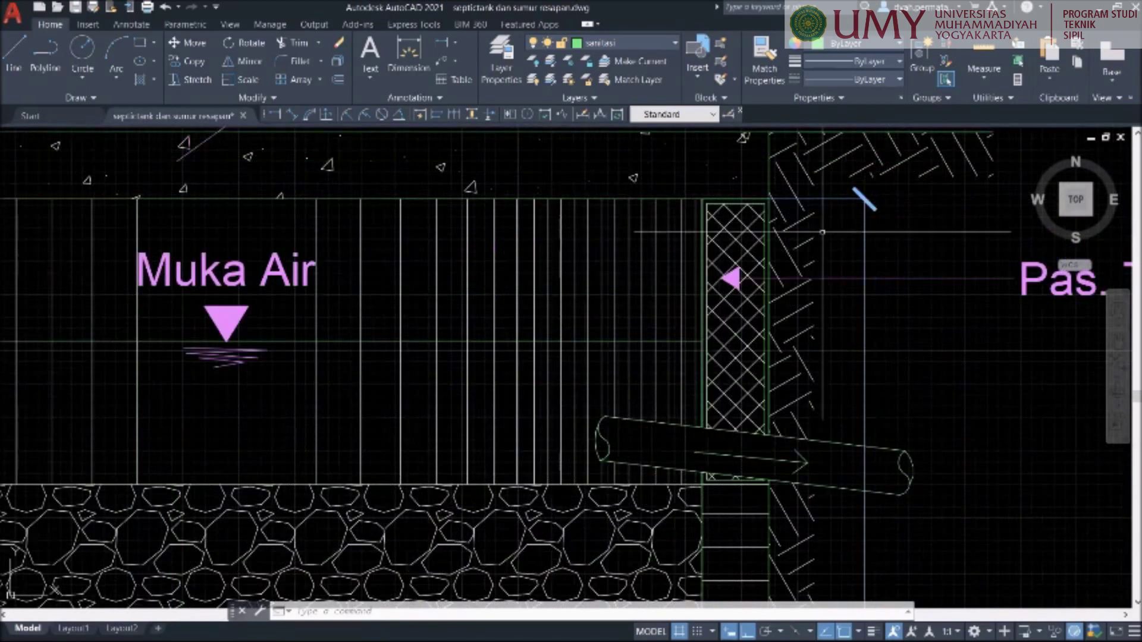
click(766, 253)
scroll(708, 271, down, 4)
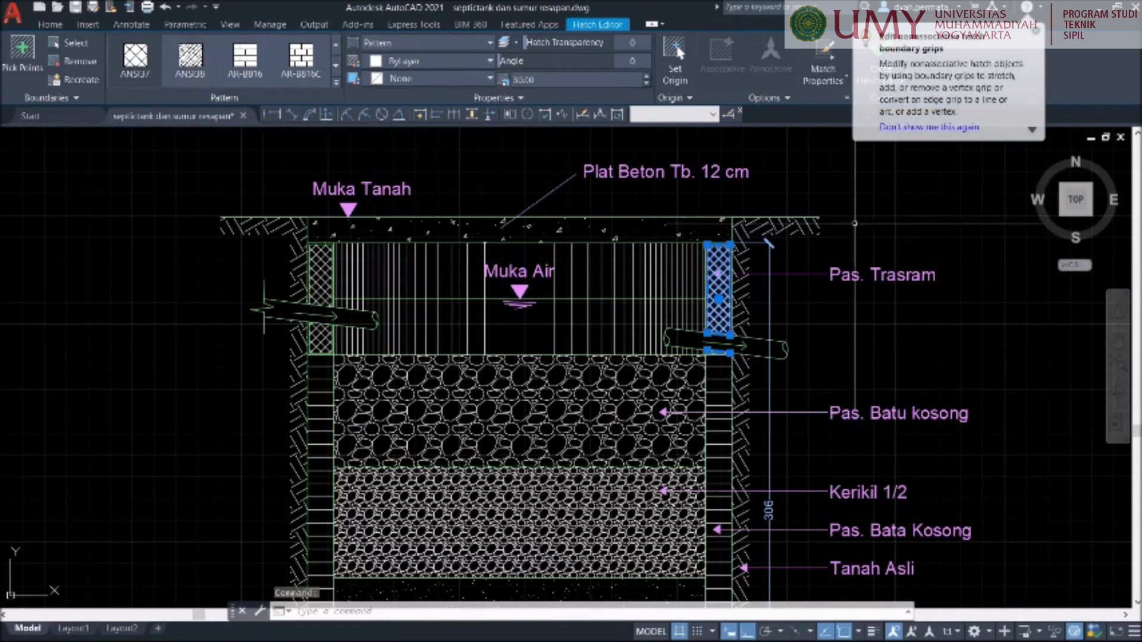
key(Escape)
scroll(719, 242, up, 8)
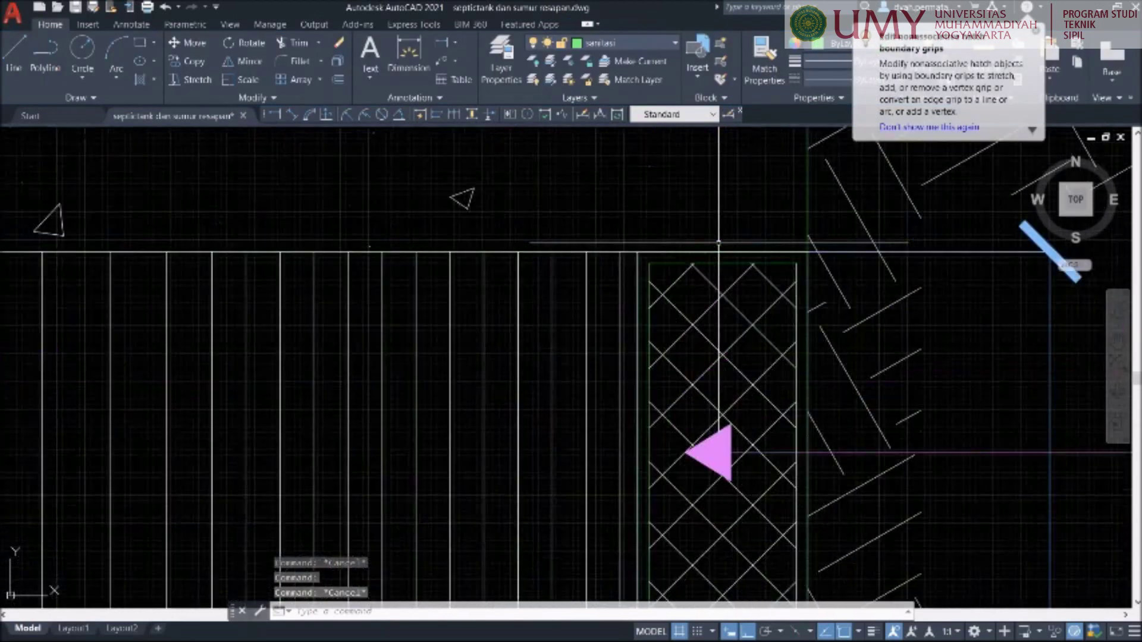
scroll(724, 244, up, 6)
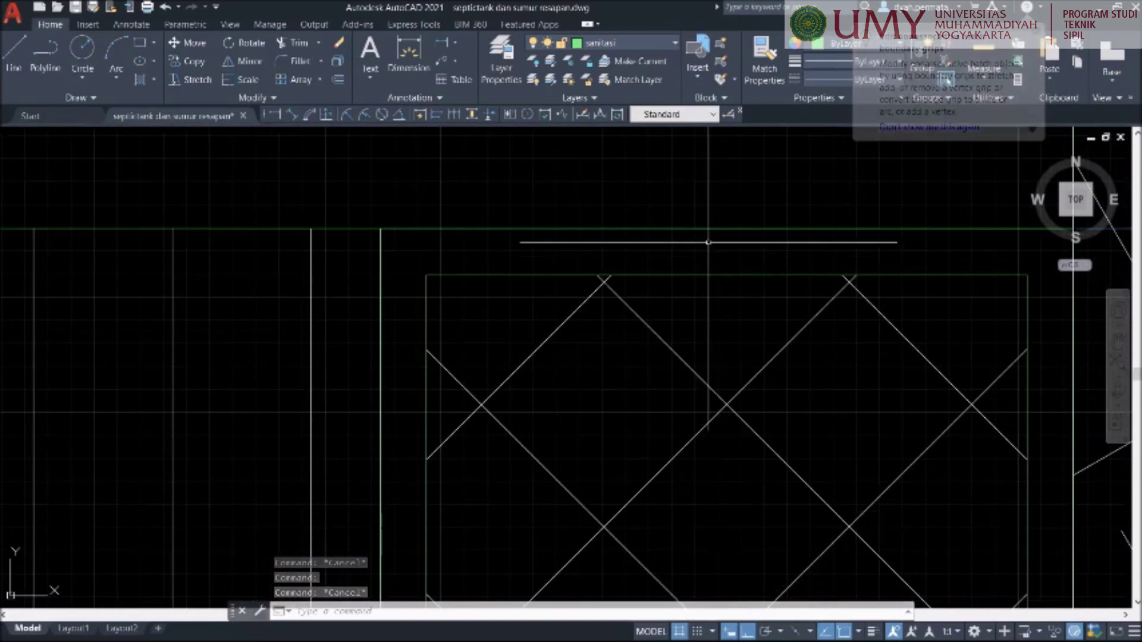
scroll(708, 250, down, 6)
scroll(710, 248, down, 6)
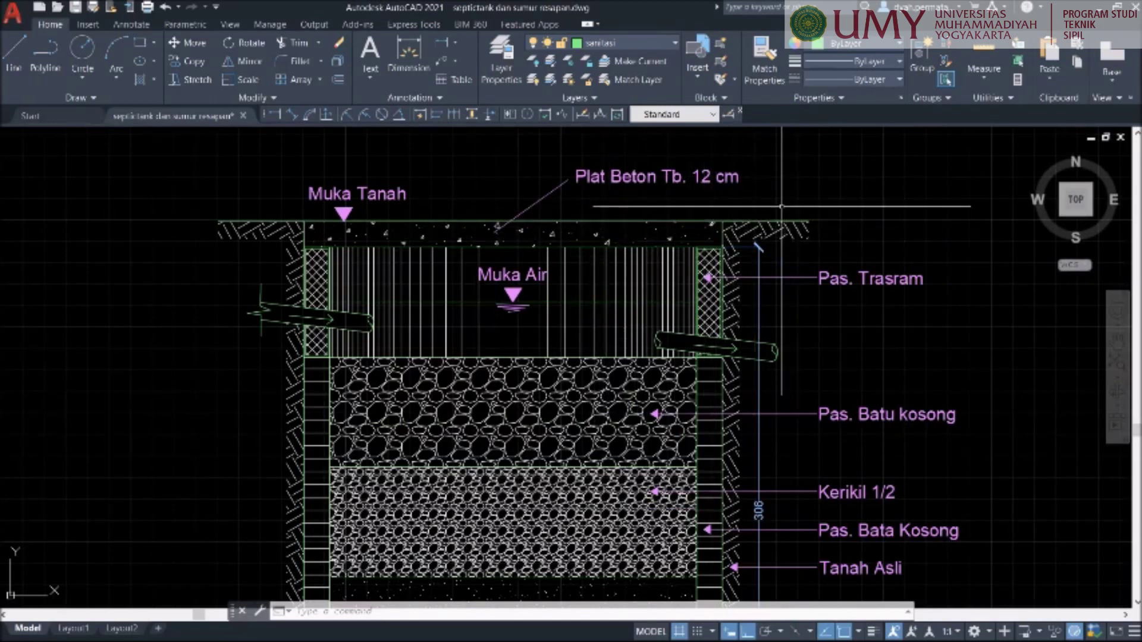
scroll(782, 207, down, 2)
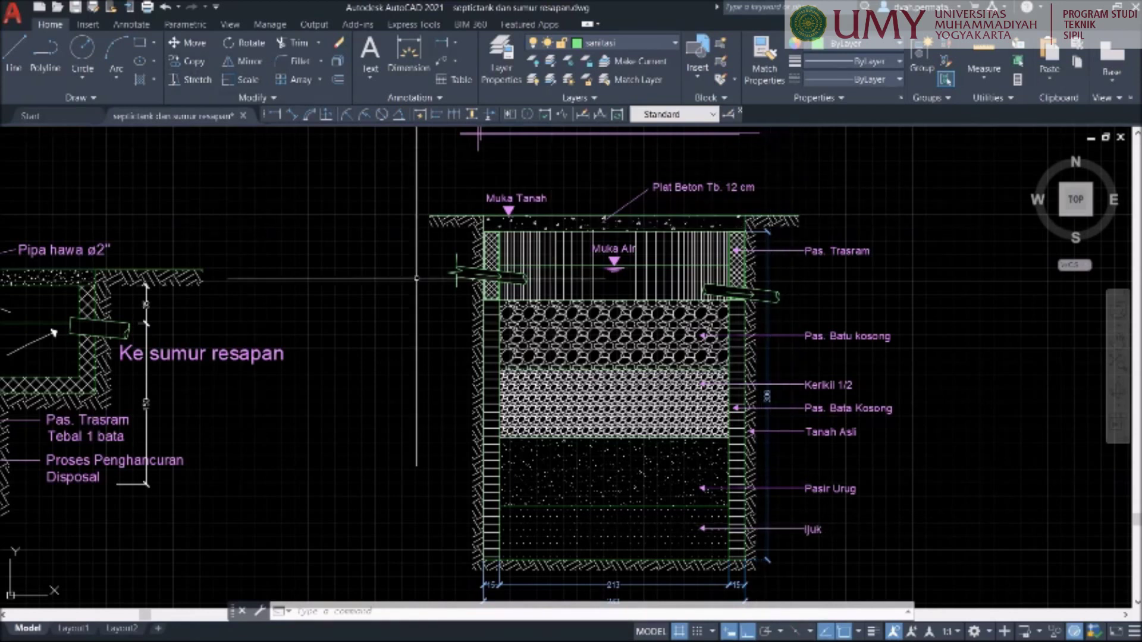
Inspect the hatch pattern and scale of the soil surrounding the septic tank section, leaving it unchanged
scroll(572, 262, down, 2)
scroll(298, 281, up, 2)
click(297, 275)
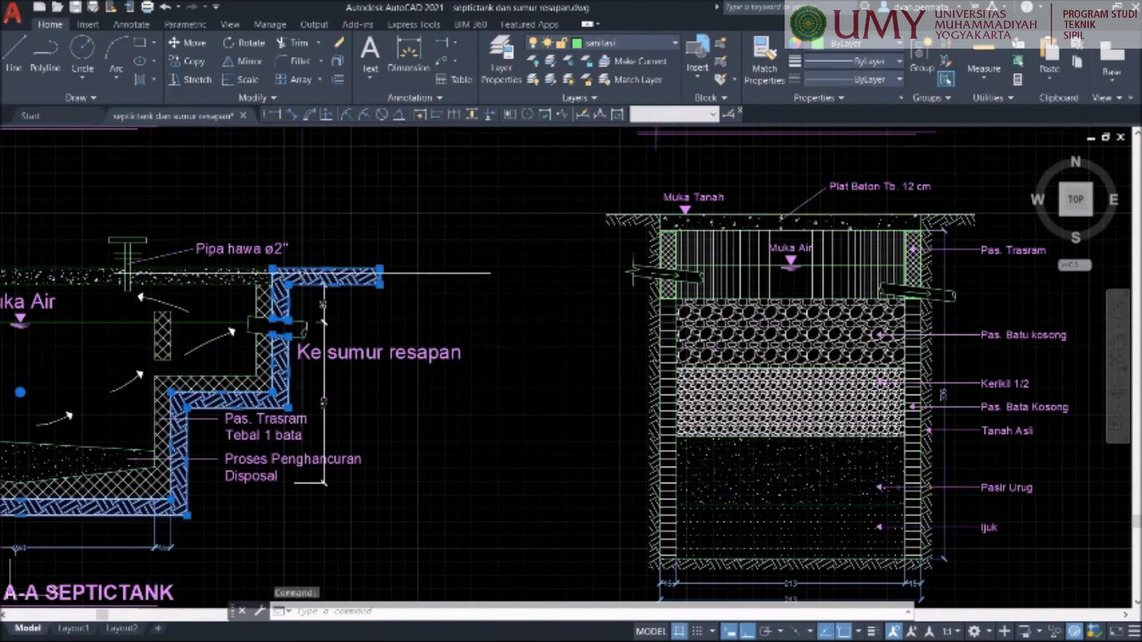
click(293, 69)
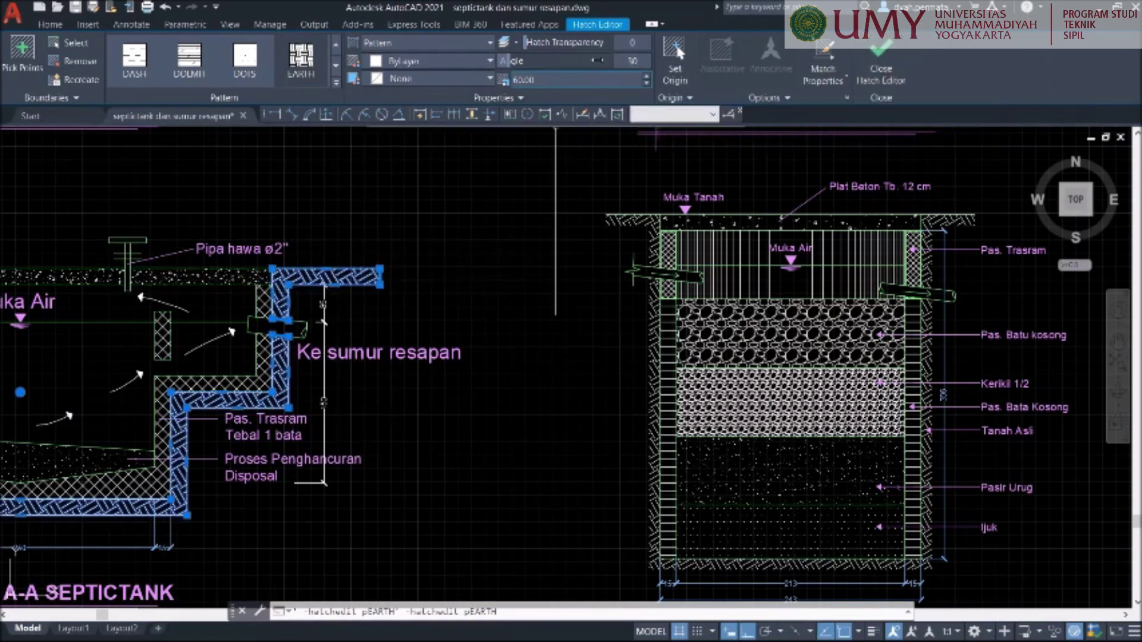
key(Escape)
Examine the sloping inlet pipe passing through the Pas. Trasram wall of the Sumur Resapan A-A section
scroll(316, 329, down, 3)
scroll(505, 357, up, 5)
scroll(342, 155, up, 3)
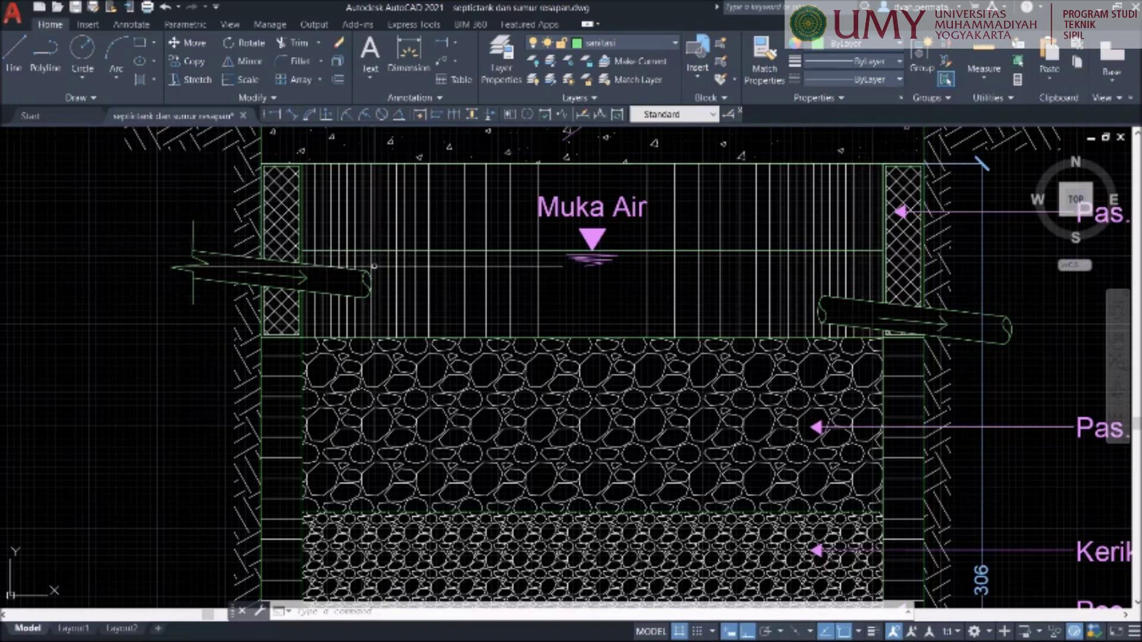
scroll(165, 230, up, 5)
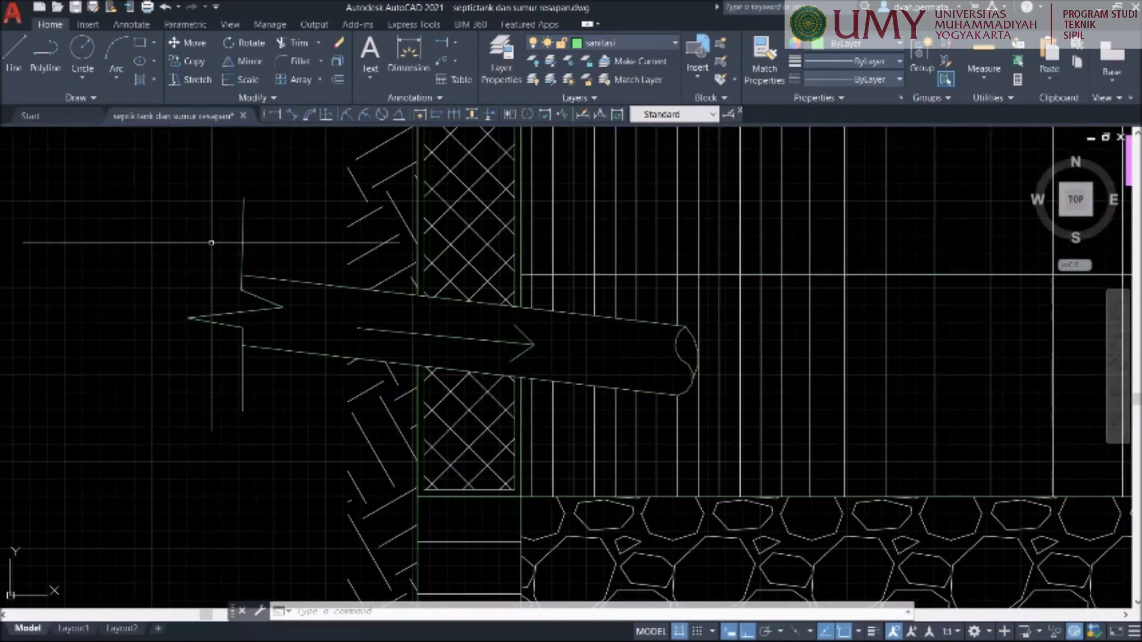
scroll(296, 291, down, 8)
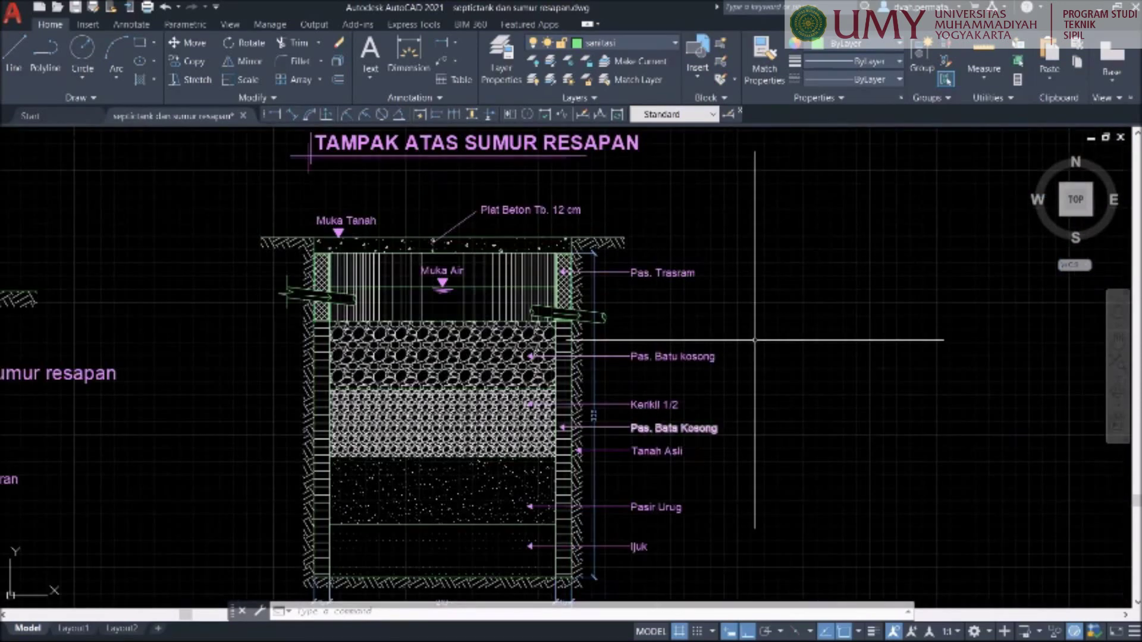
Inspect the Pas. Bata Kosong hatch pattern, angle and scale in the infiltration well's wall without changing it
scroll(723, 333, down, 5)
scroll(713, 430, up, 7)
scroll(595, 271, down, 3)
scroll(579, 209, up, 6)
click(579, 207)
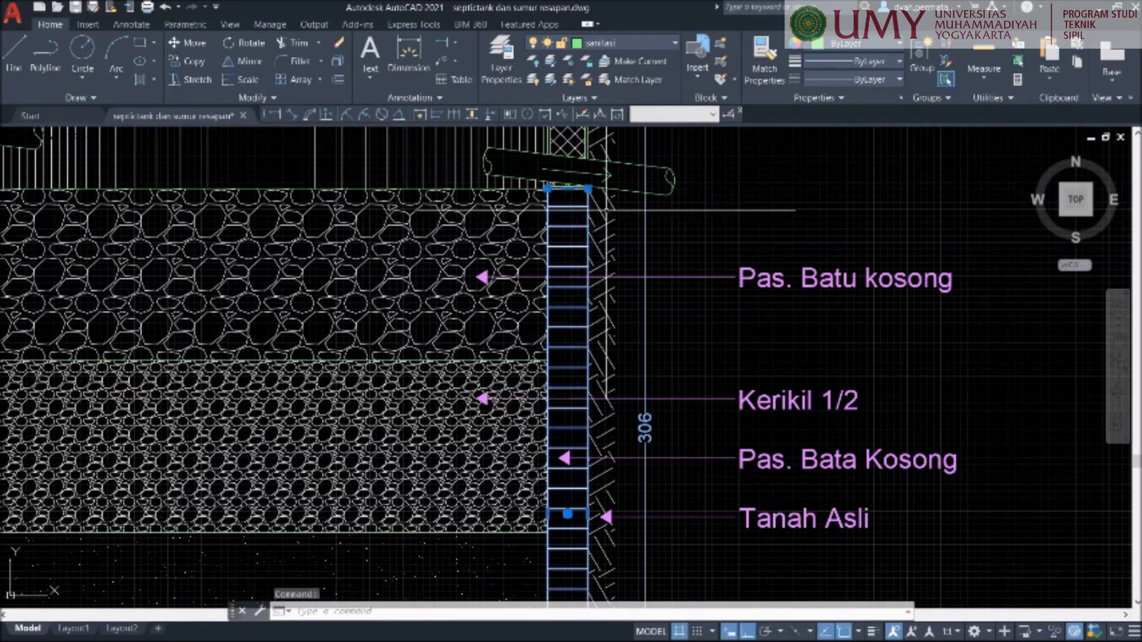
scroll(735, 221, down, 2)
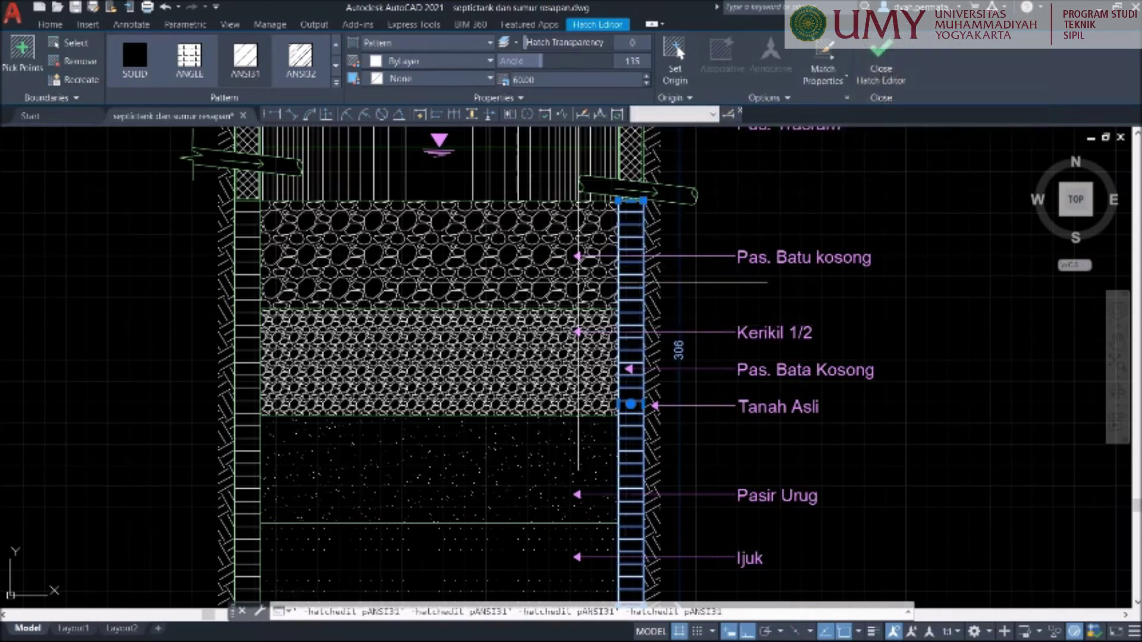
scroll(632, 294, down, 2)
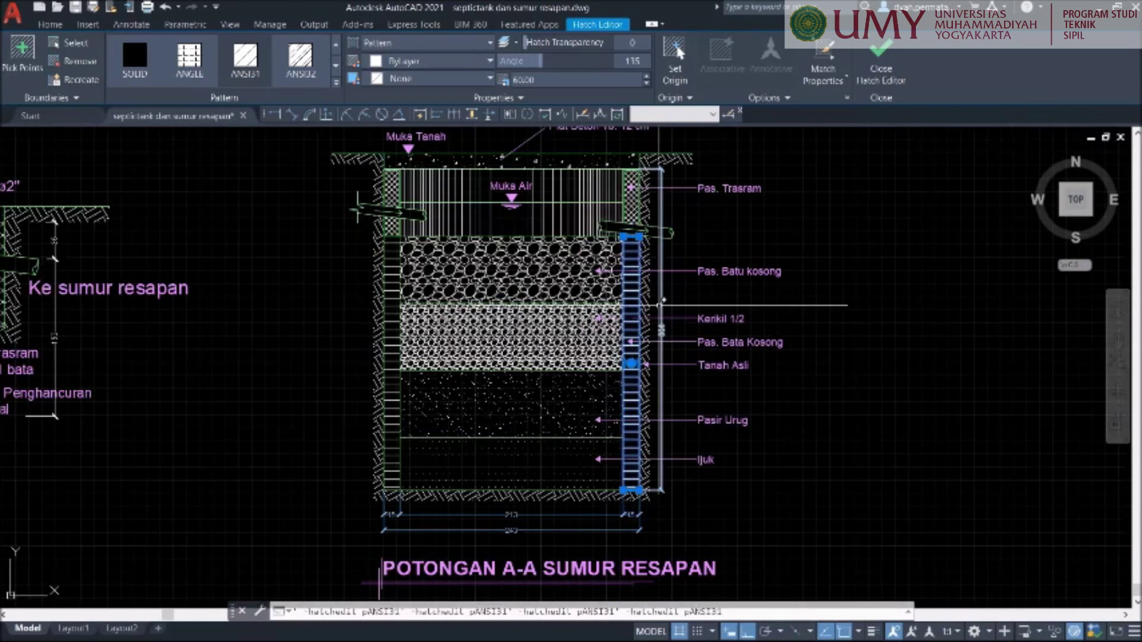
scroll(619, 351, down, 2)
key(Escape)
Inspect the hatch of the Plat Beton Tb. 12 cm slab covering the infiltration well without changing it
scroll(618, 351, up, 6)
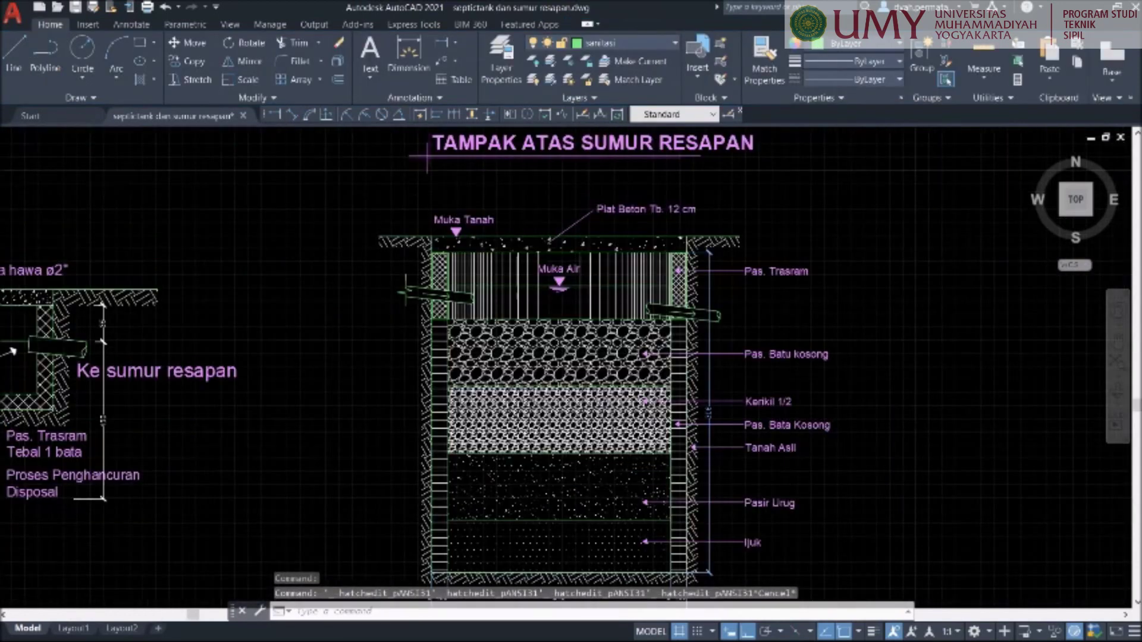
click(619, 357)
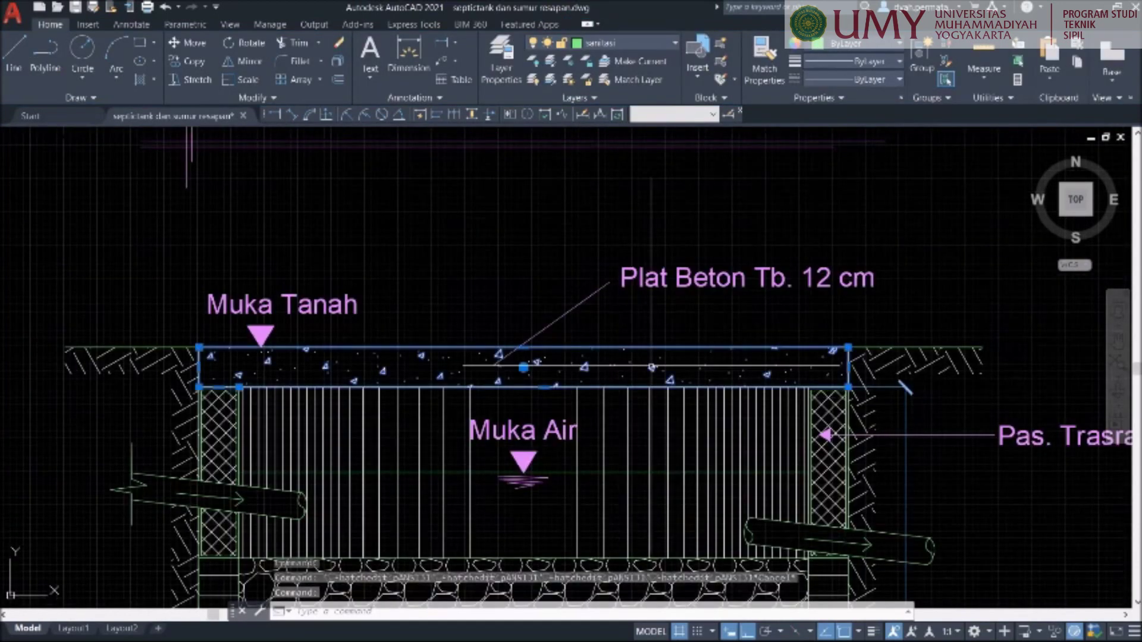
key(Escape)
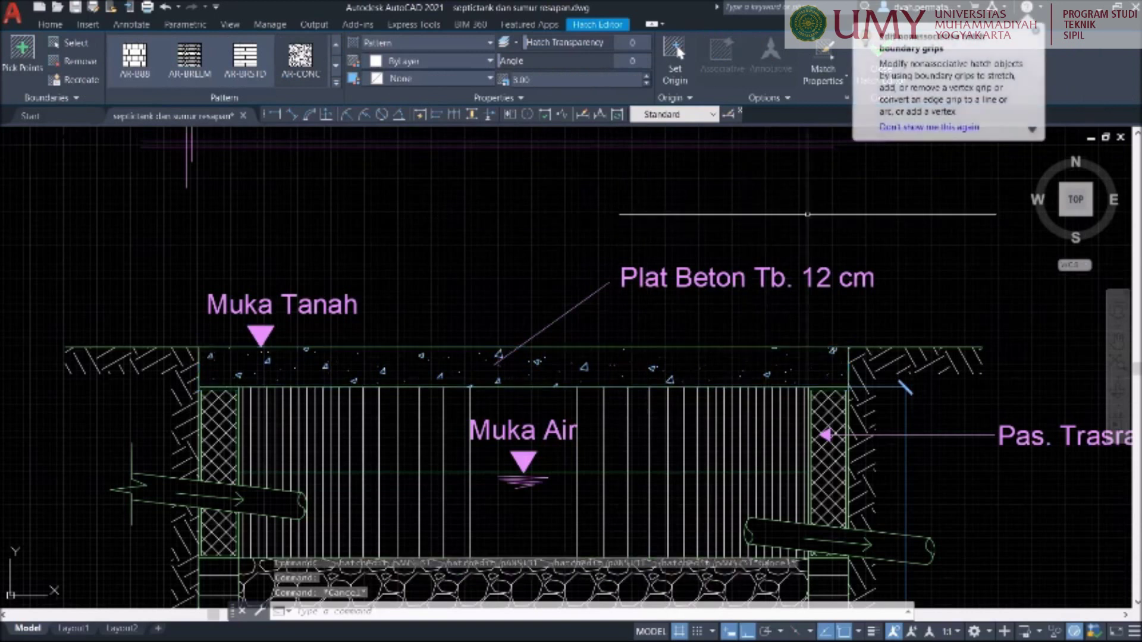
Examine the Tampak Atas Septictank plan dimensions and the Potongan A-A Septictank section below it
scroll(663, 286, down, 5)
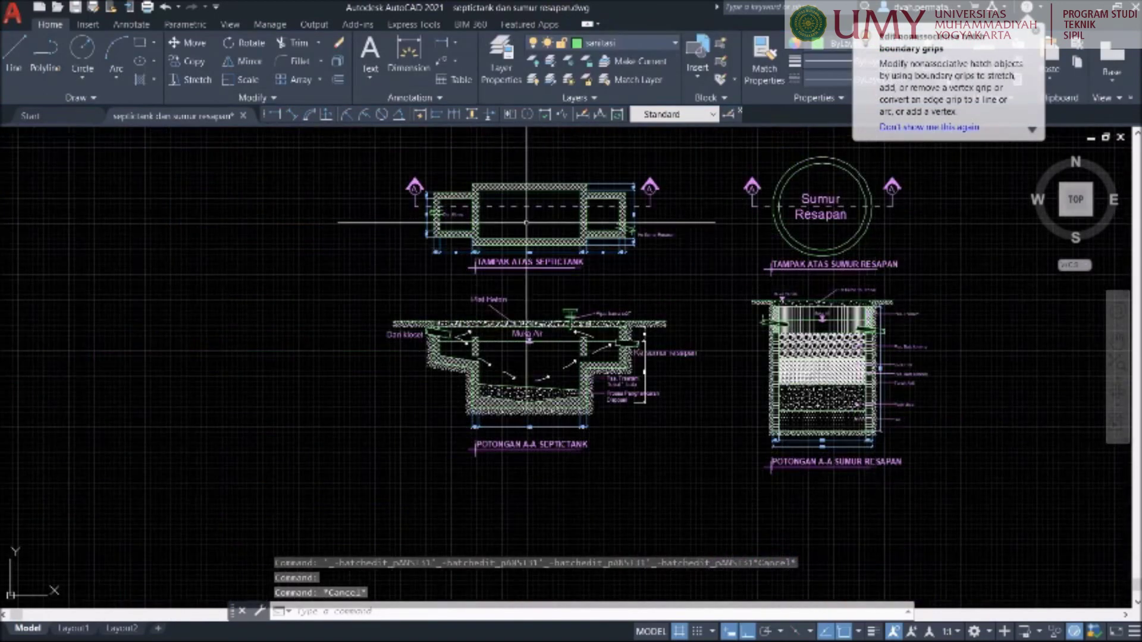
scroll(526, 223, up, 5)
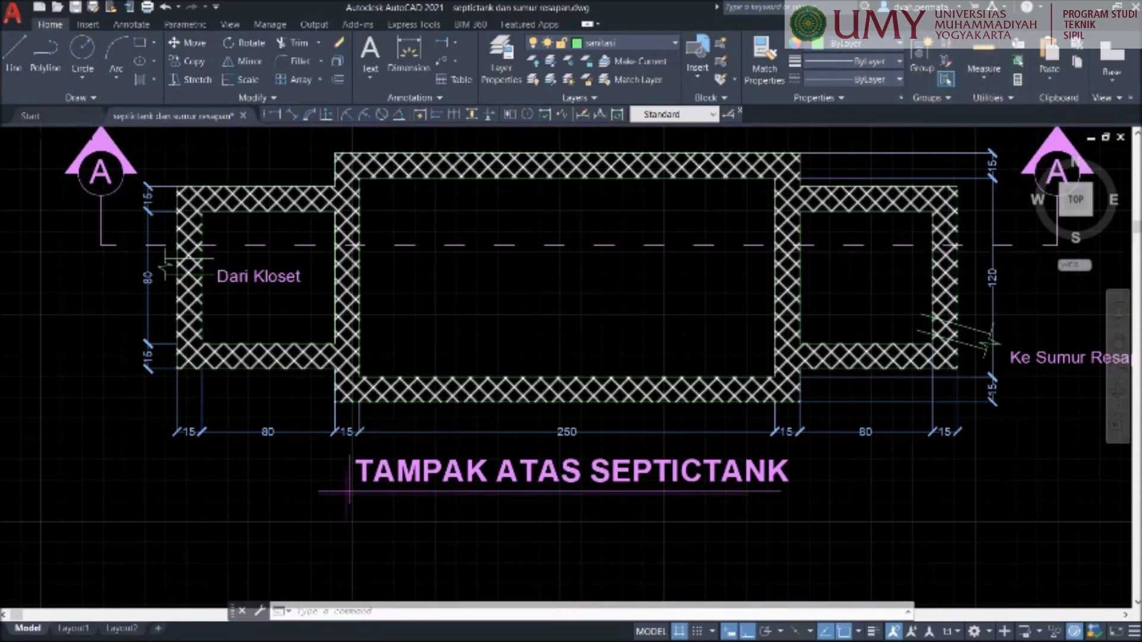
scroll(939, 217, down, 6)
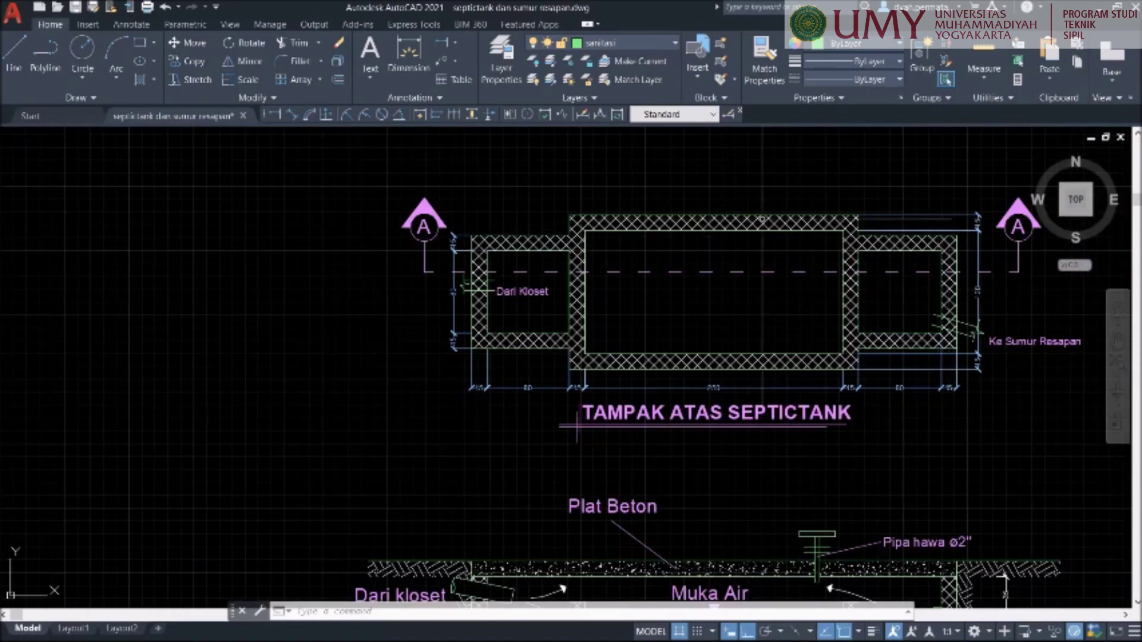
scroll(577, 424, down, 3)
scroll(821, 329, up, 4)
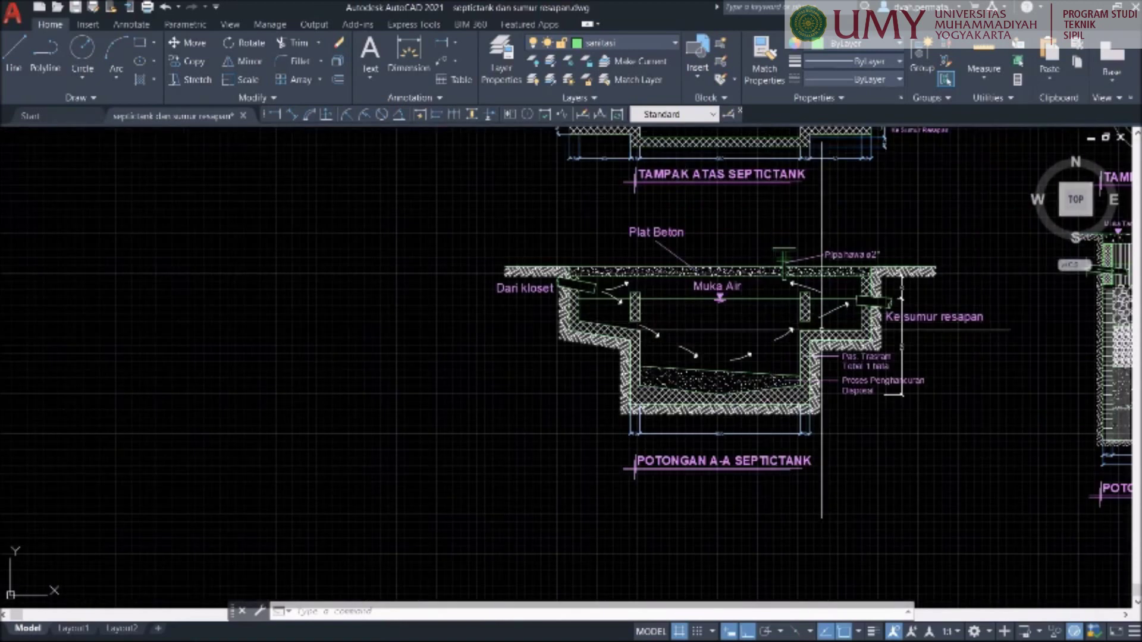
scroll(822, 329, up, 3)
Switch to the PowerPoint presentation, place its window beside the AutoCAD drawing and show slide 9 with the septic tank calculation
click(1101, 7)
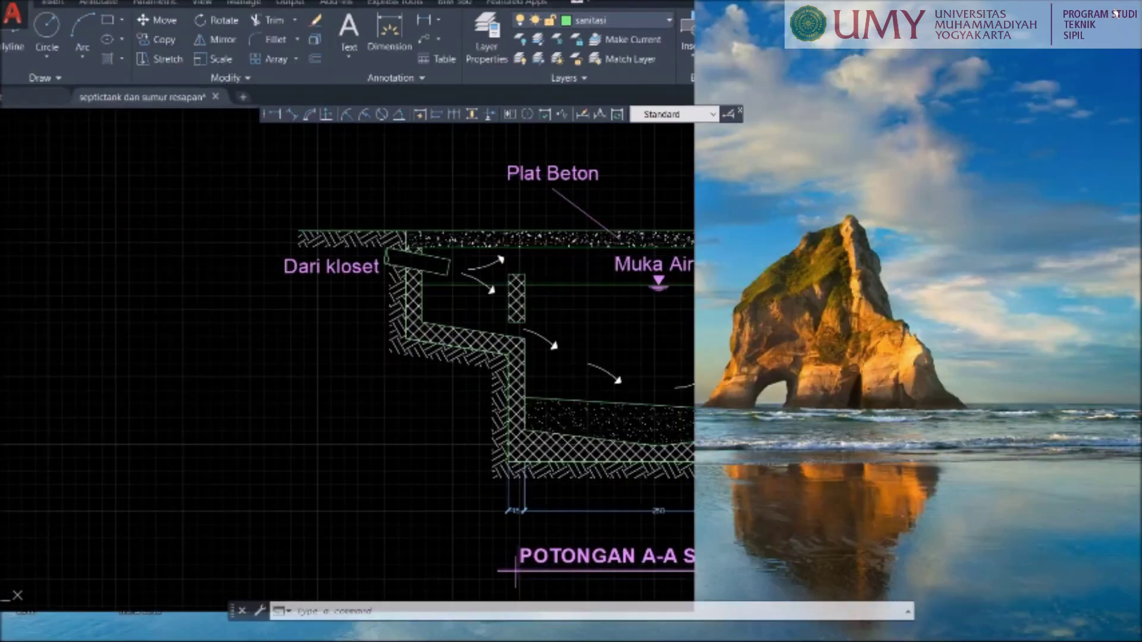
click(678, 628)
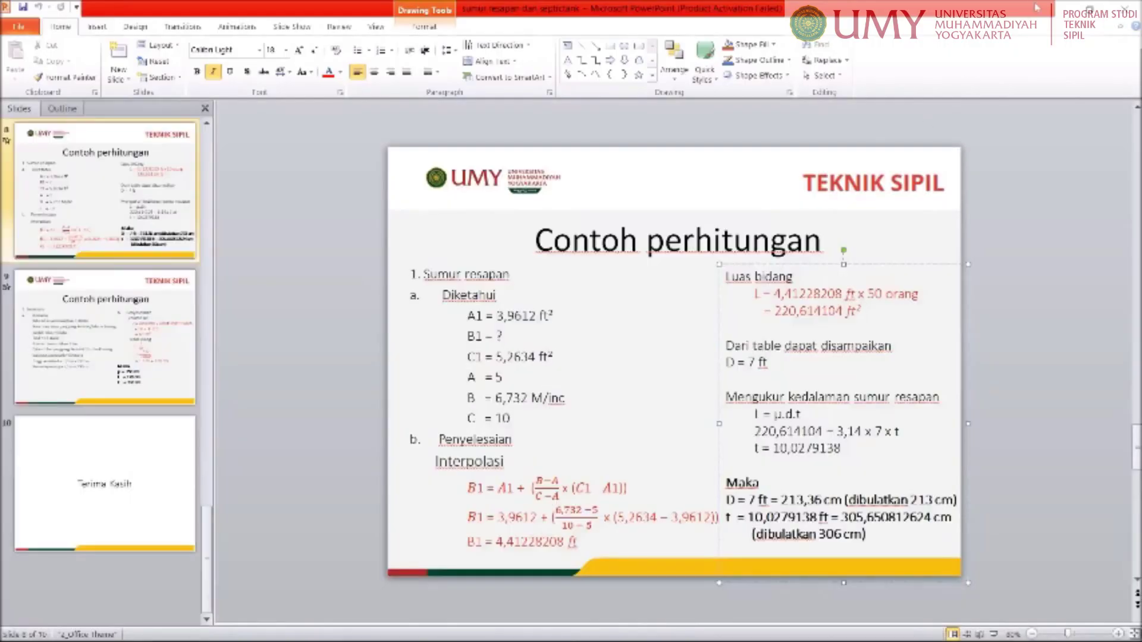
click(1090, 7)
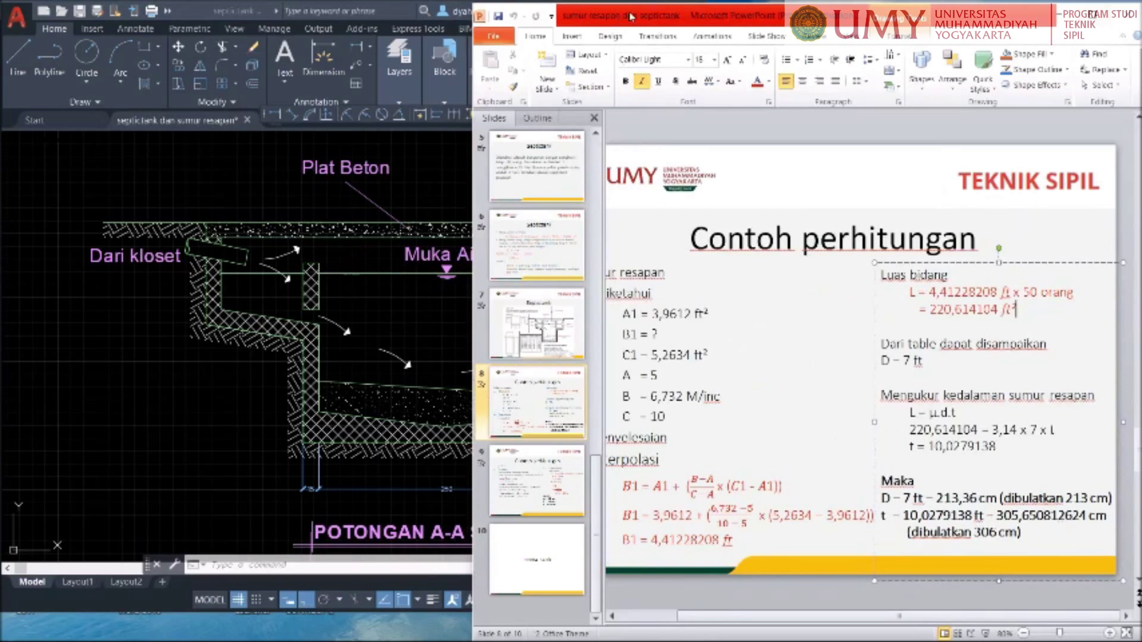
drag(631, 16, 750, 19)
click(660, 479)
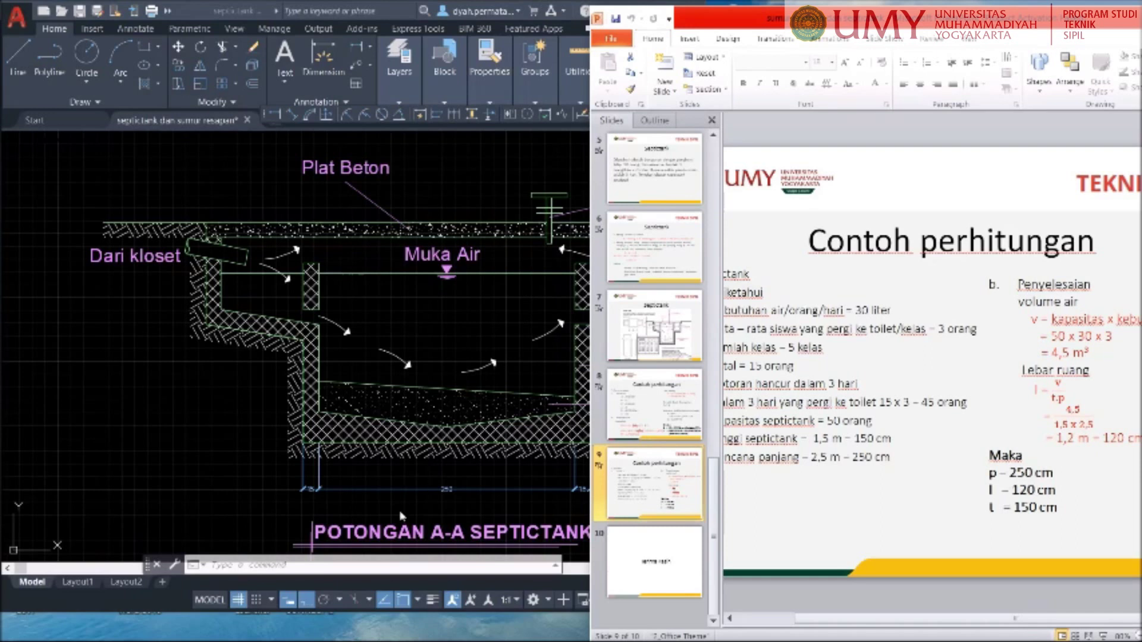
Compare the inner length and wall thickness dimensions of the septic tank section with the calculation on the slide
scroll(401, 516, down, 4)
scroll(449, 387, up, 4)
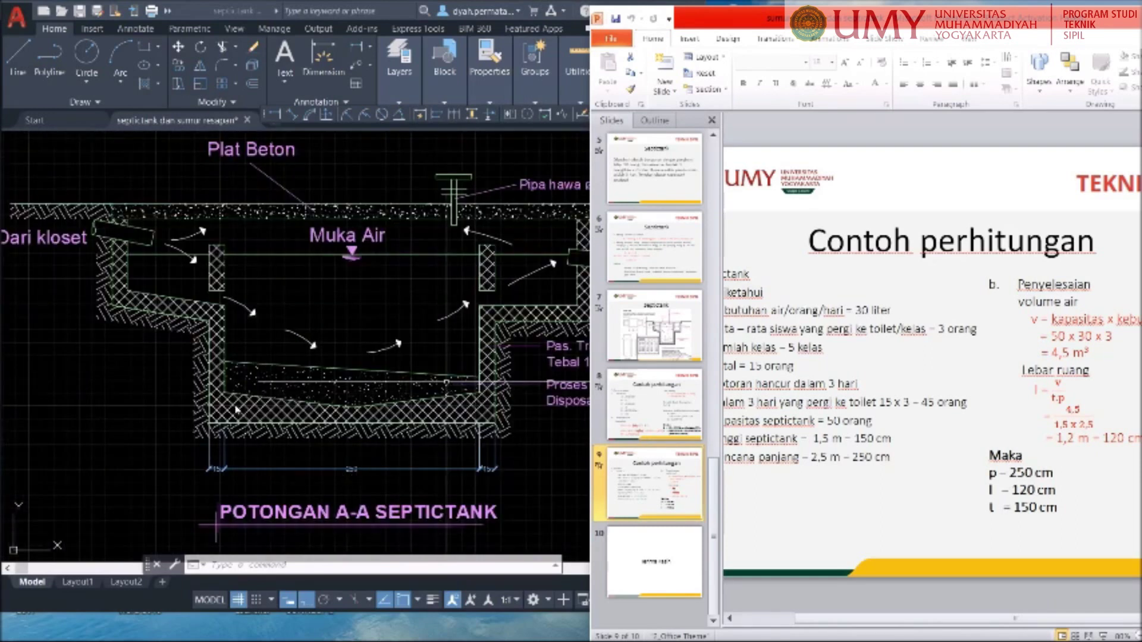
scroll(236, 410, up, 4)
scroll(185, 367, down, 2)
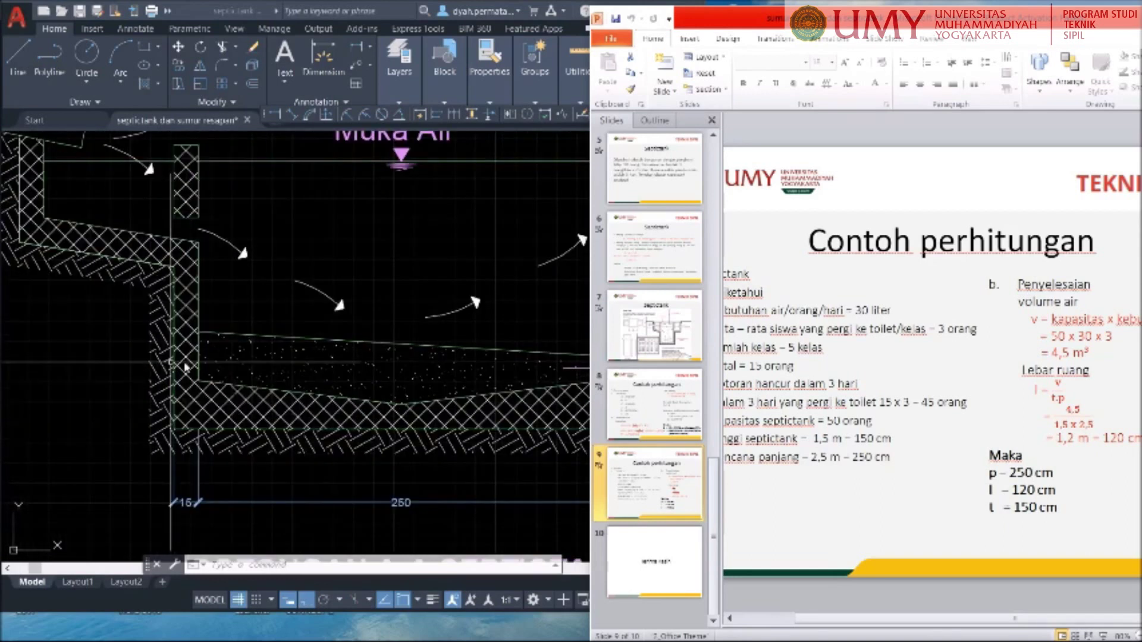
scroll(401, 363, down, 4)
scroll(489, 362, up, 5)
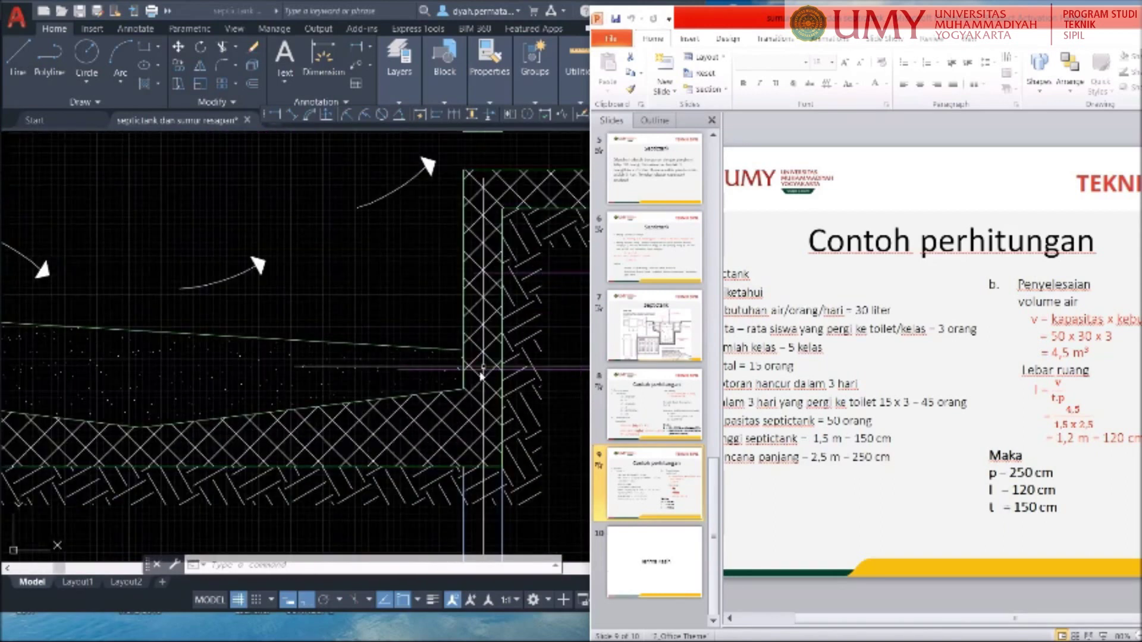
scroll(465, 388, down, 3)
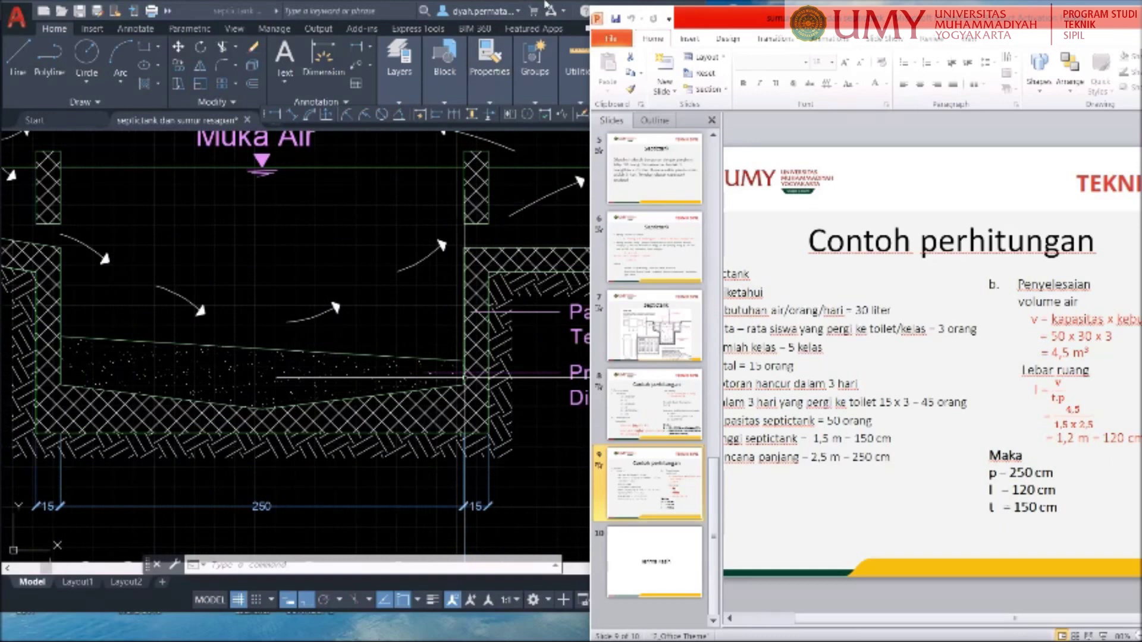
Switch back to AutoCAD with its window maximised, showing the whole Potongan A-A Septictank section
mouse_move(579, 613)
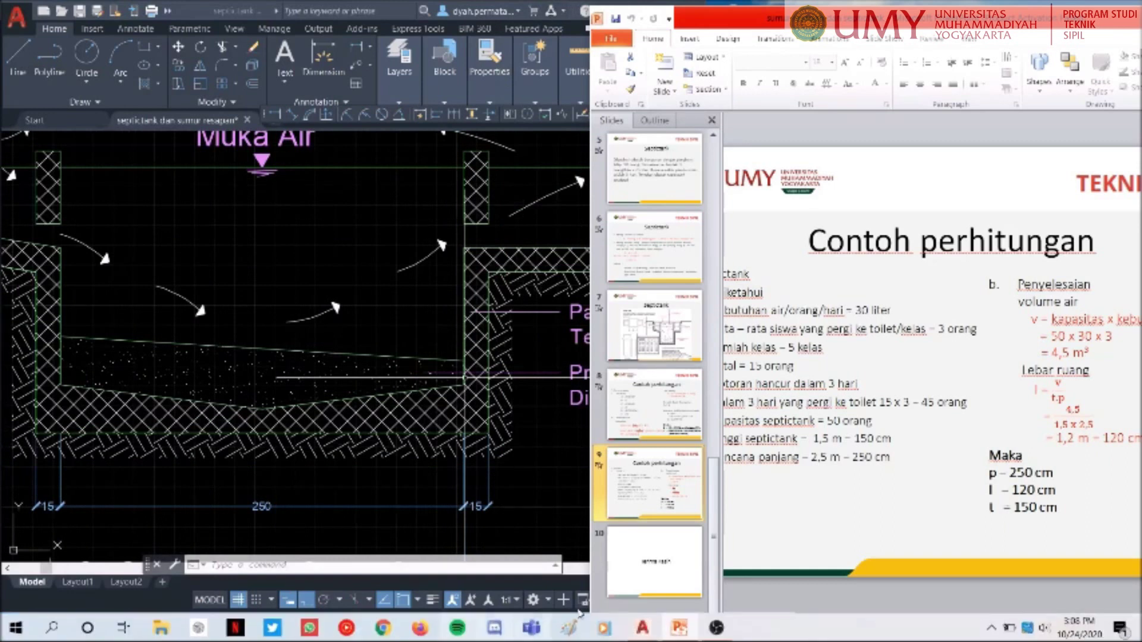
click(640, 627)
click(678, 12)
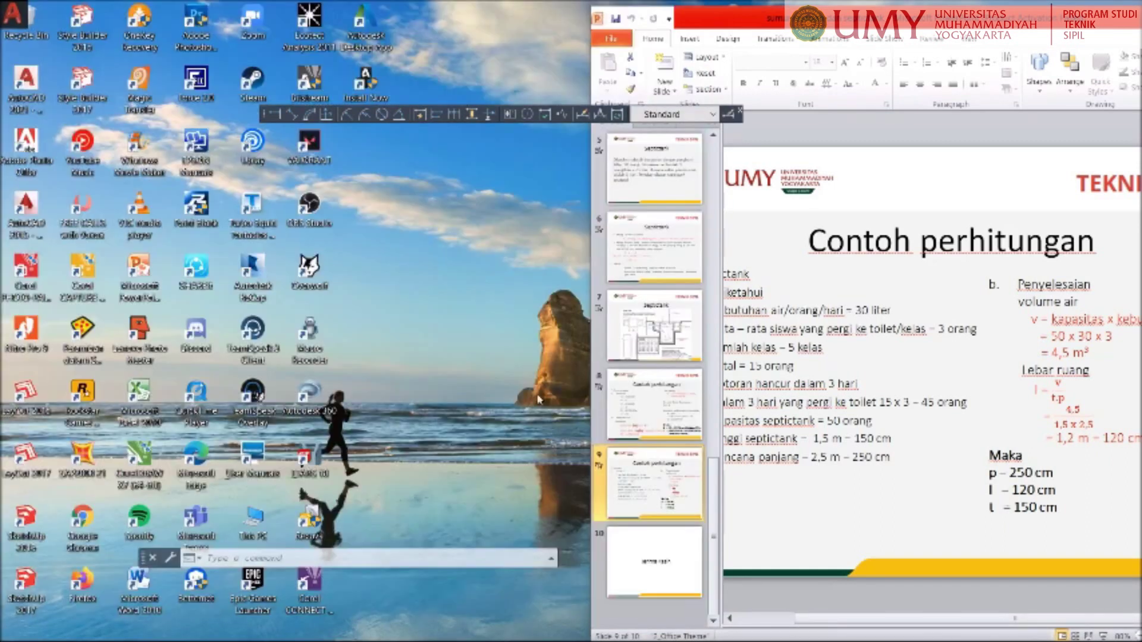
scroll(464, 375, down, 5)
scroll(441, 303, up, 3)
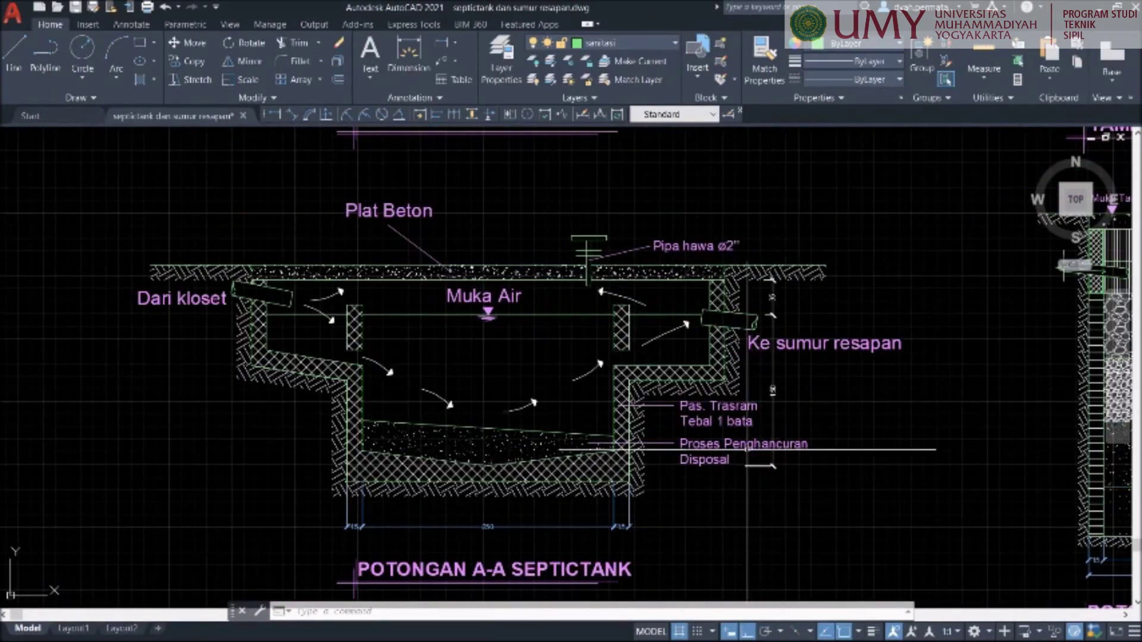
Add a vertical linear dimension from the lowest point of the septic tank floor up to the Muka Air line
scroll(482, 295, up, 3)
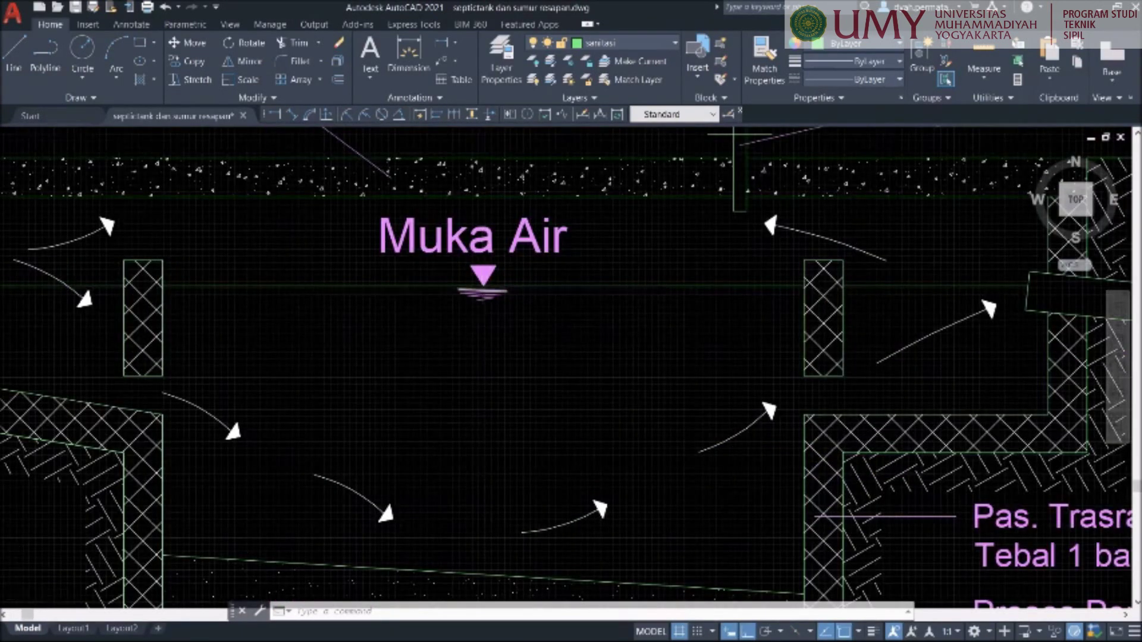
scroll(482, 294, down, 3)
scroll(482, 417, up, 3)
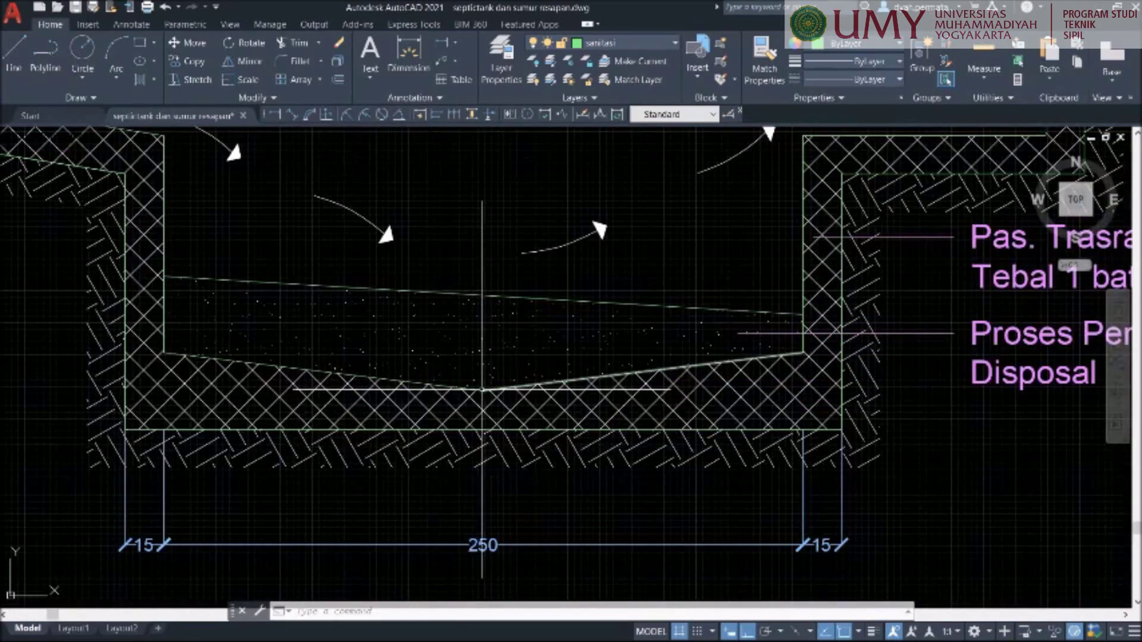
scroll(481, 389, up, 2)
scroll(499, 331, down, 4)
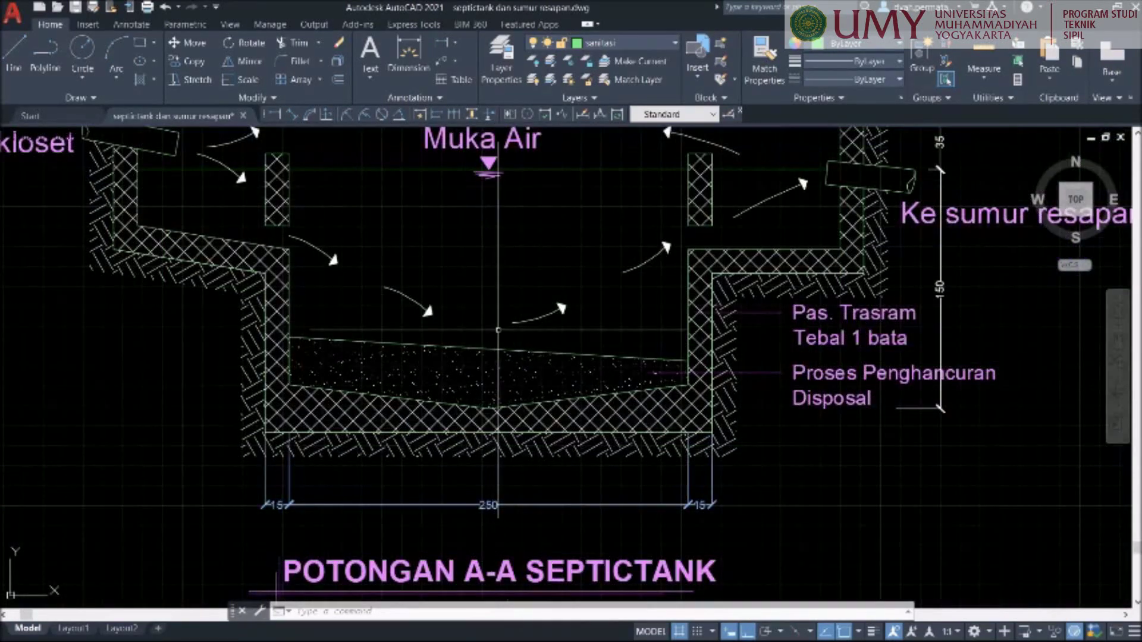
key(Return)
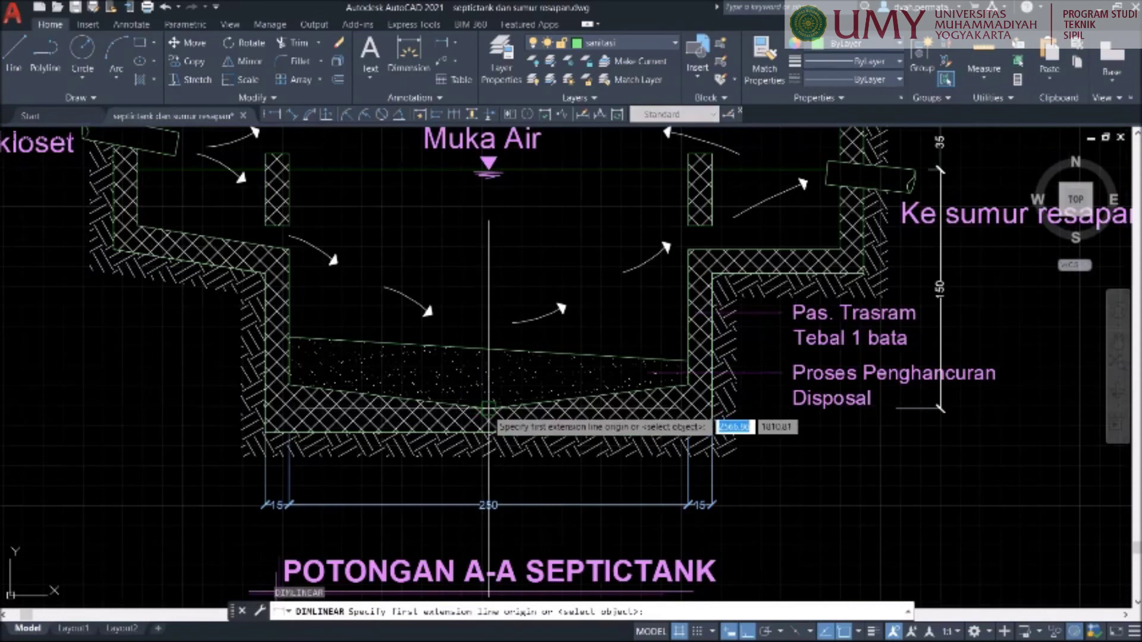
click(488, 409)
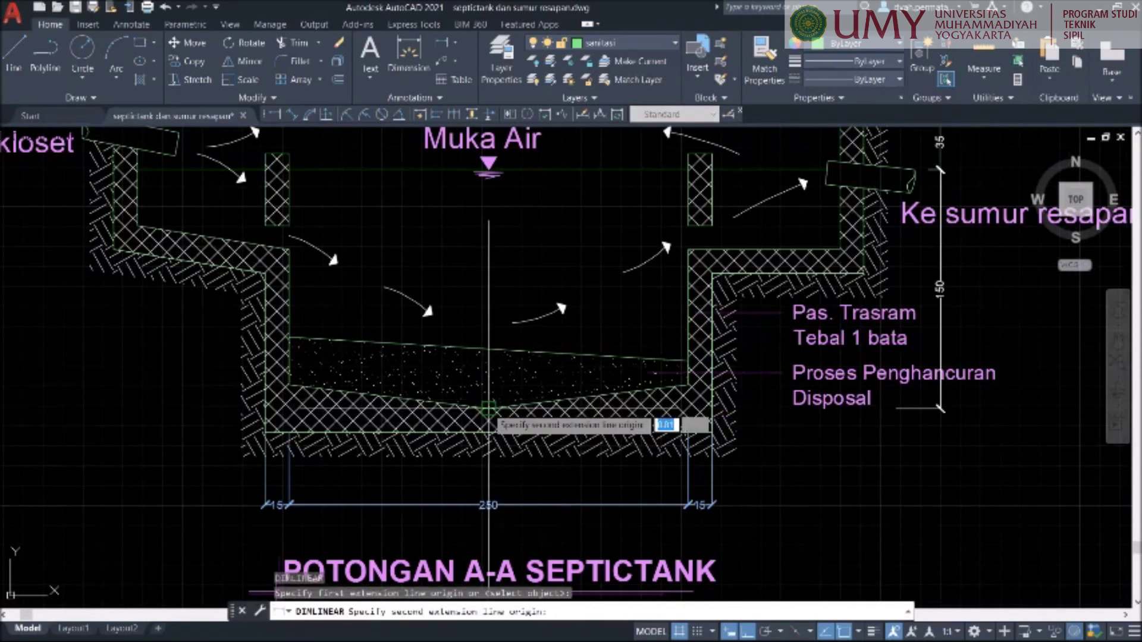
click(489, 169)
click(567, 280)
Erase the trial vertical dimension inside the septic tank section
key(Escape)
click(567, 262)
click(547, 240)
key(Delete)
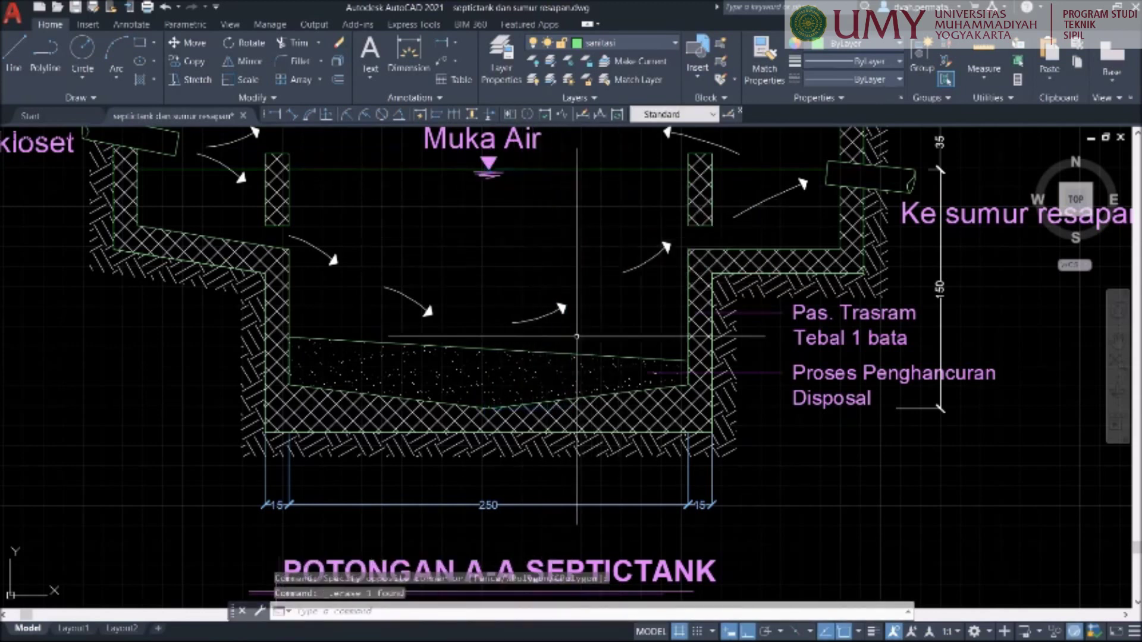
Examine the septic tank section's depth dimensions, Pipa hawa ø2" vent and flow path between inlet and outlet pipes
scroll(571, 285, down, 5)
scroll(807, 263, up, 5)
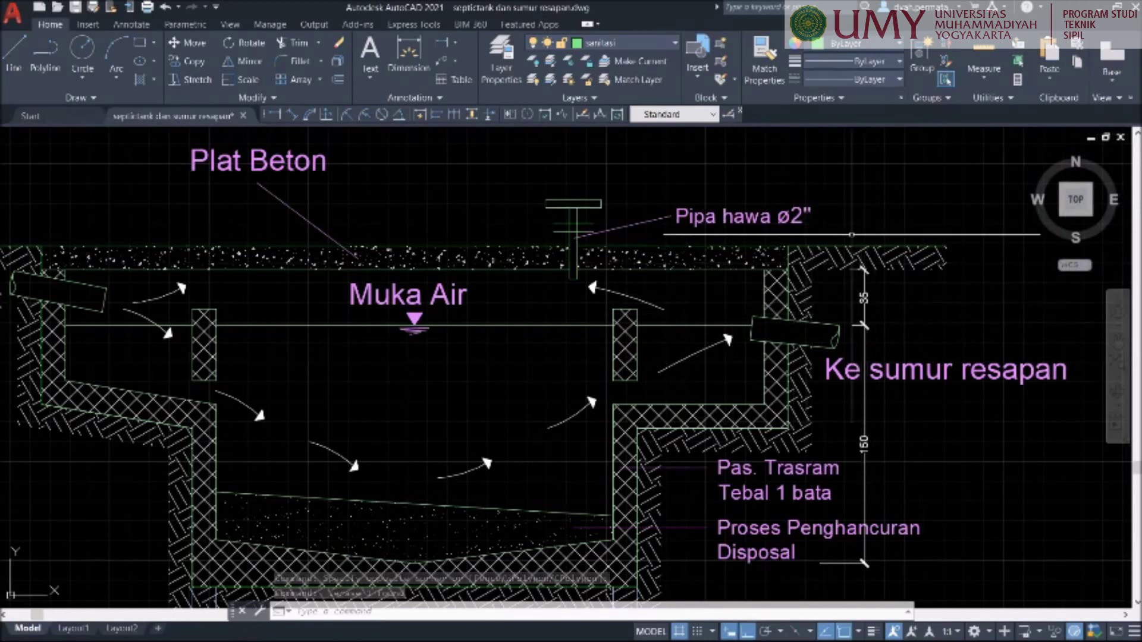
scroll(832, 298, down, 2)
scroll(702, 216, up, 2)
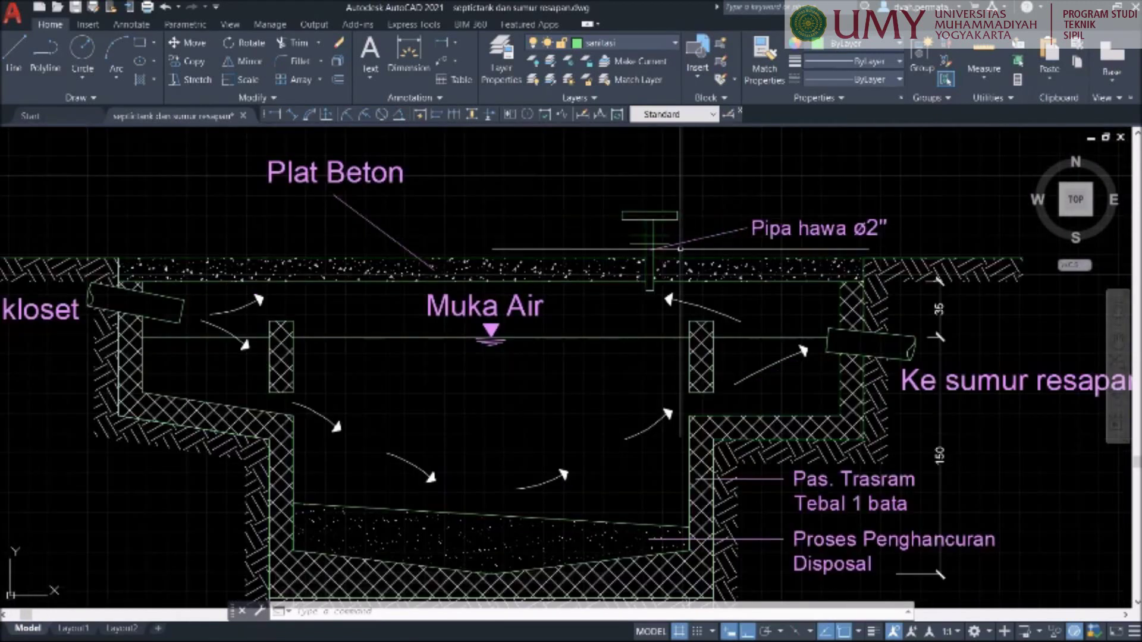
scroll(680, 249, down, 2)
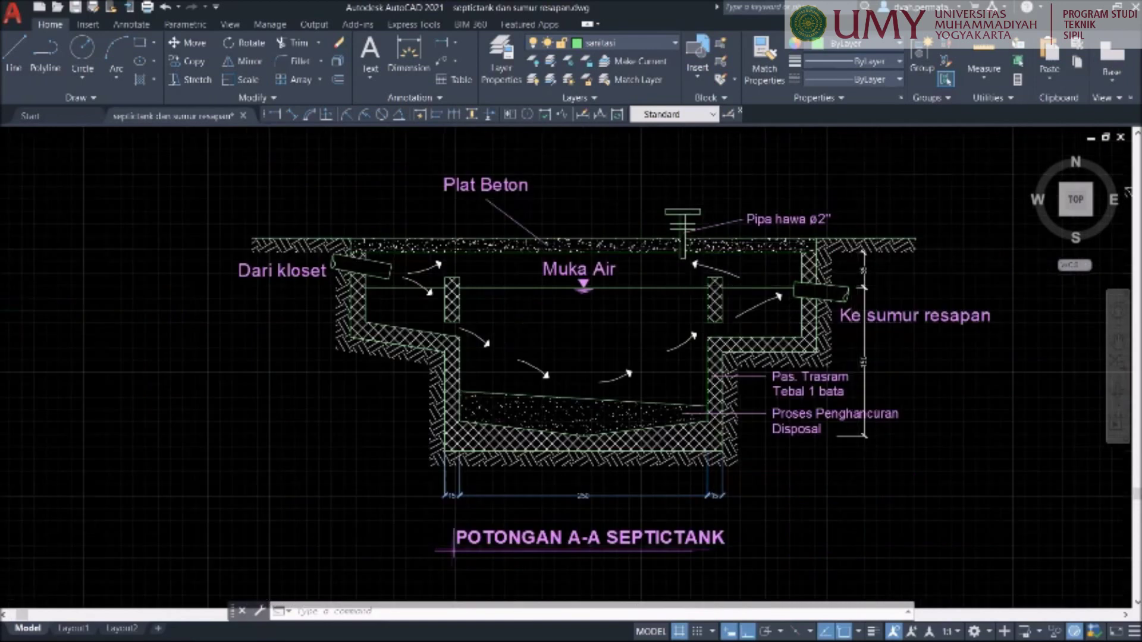
Select the hatches of the inner baffles and the tank's masonry walls in the septic tank section to inspect their pattern
scroll(705, 310, up, 2)
click(715, 309)
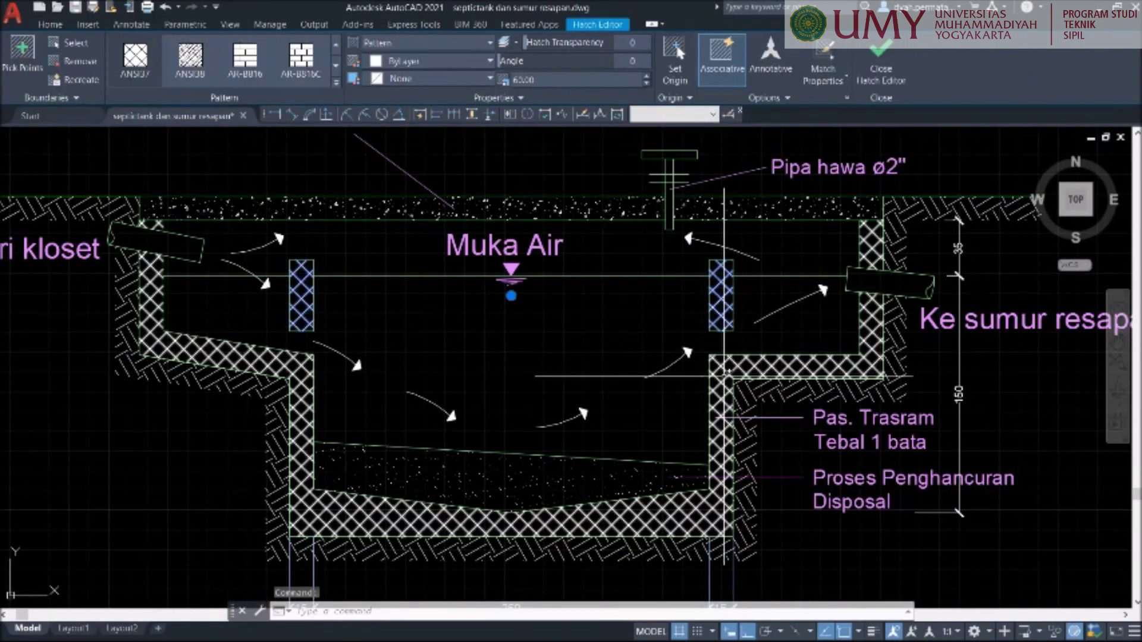
click(724, 375)
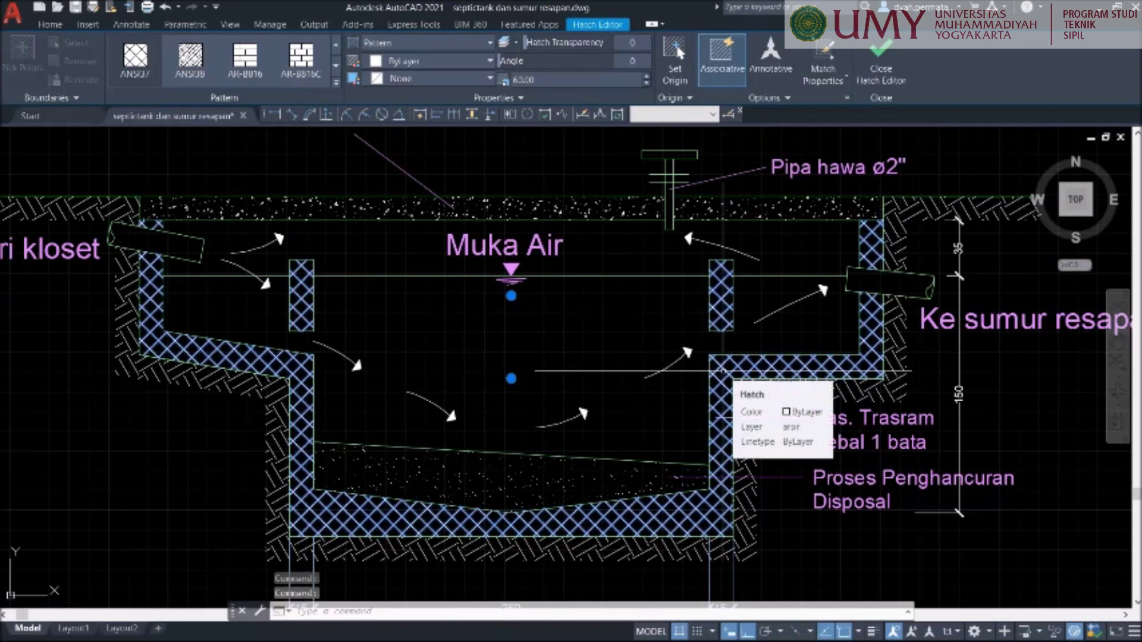
key(Escape)
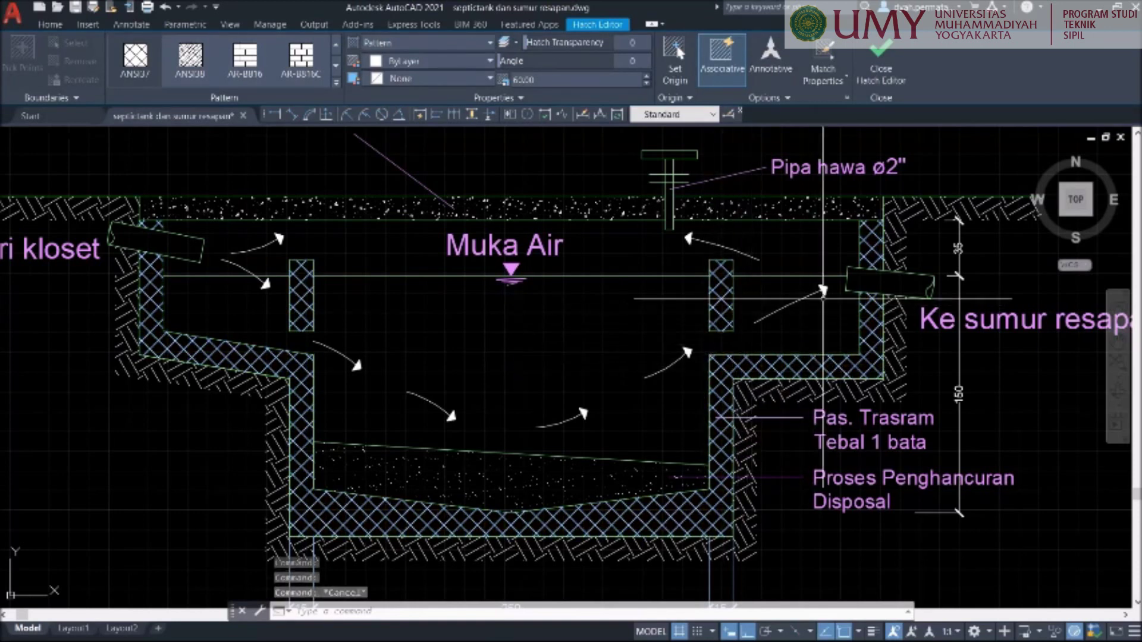
Inspect the hatch patterns of the soil around the septic tank and of the Plat Beton cover slab
click(915, 203)
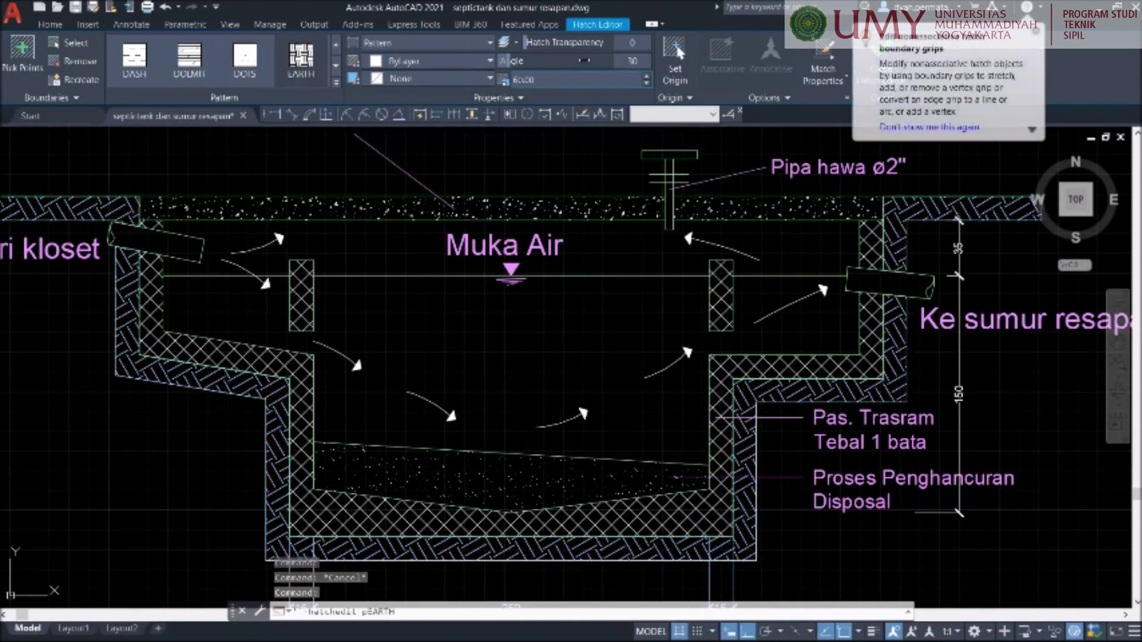
key(Escape)
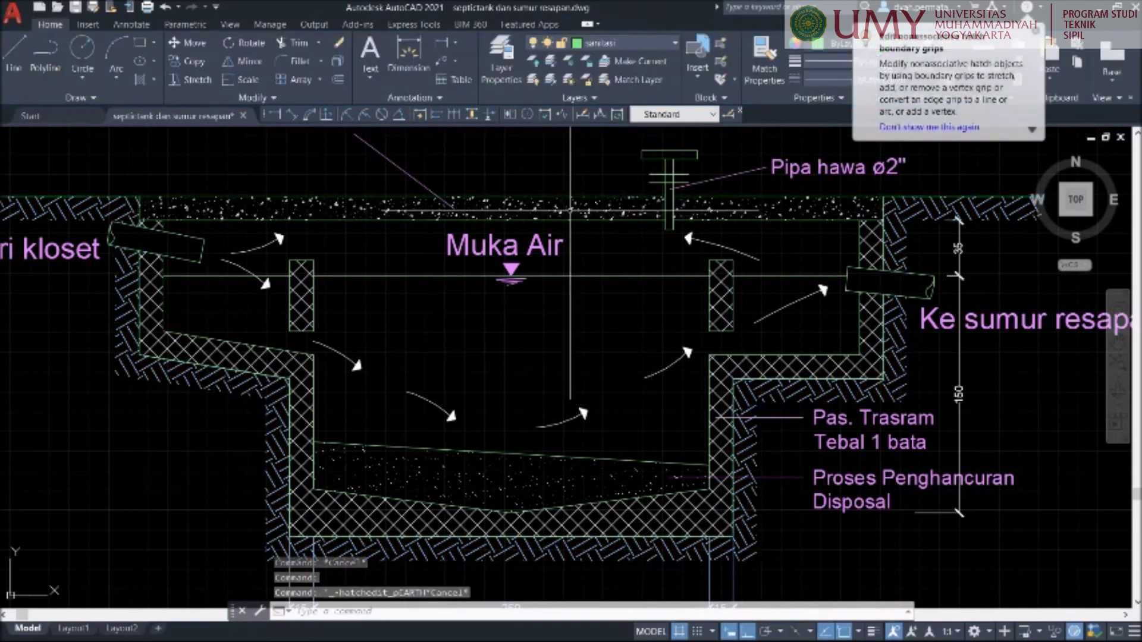
click(567, 206)
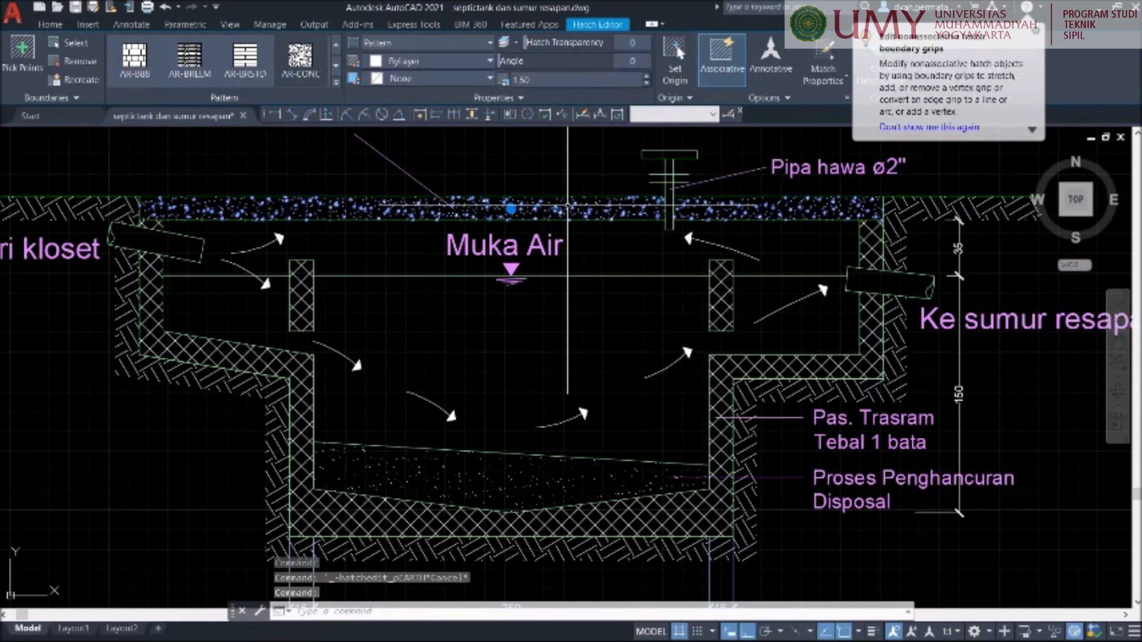
key(Escape)
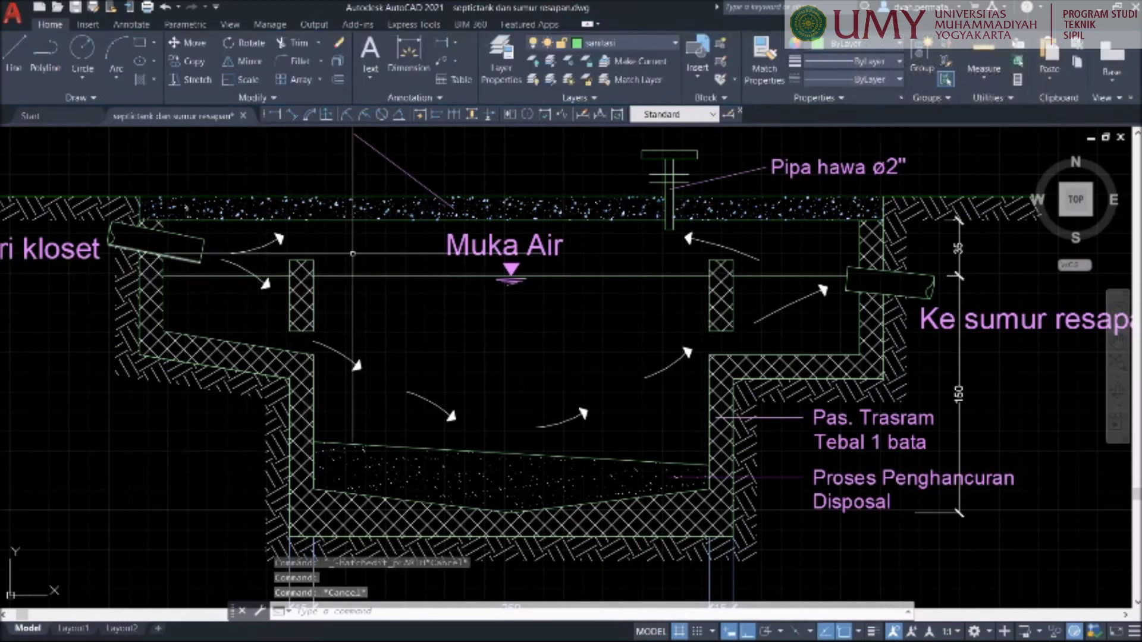
Examine the septic tank section from the Dari kloset inlet past the sludge layer to the Pipa hawa vent and outlet
scroll(354, 254, down, 3)
scroll(266, 249, up, 5)
scroll(266, 250, down, 1)
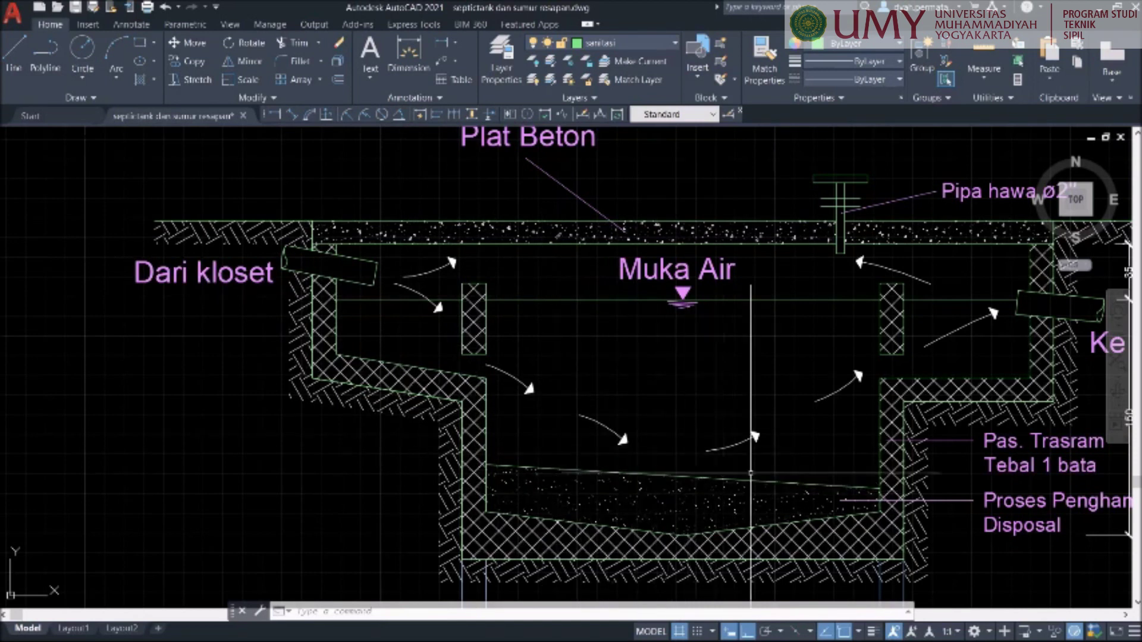
scroll(899, 393, down, 4)
scroll(856, 315, up, 6)
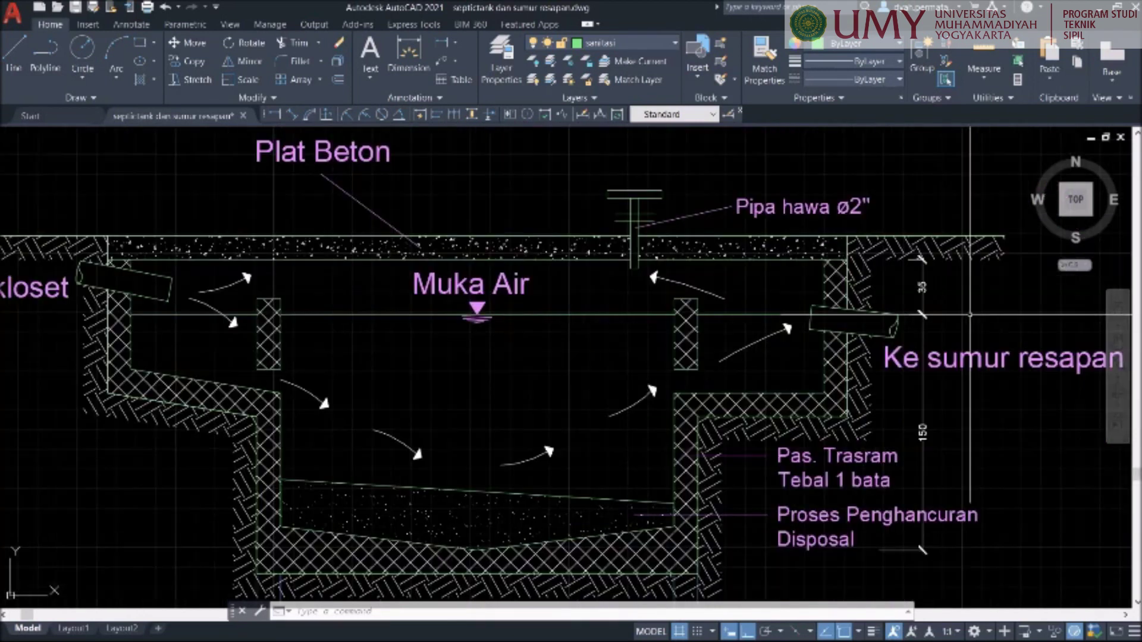
scroll(856, 314, down, 3)
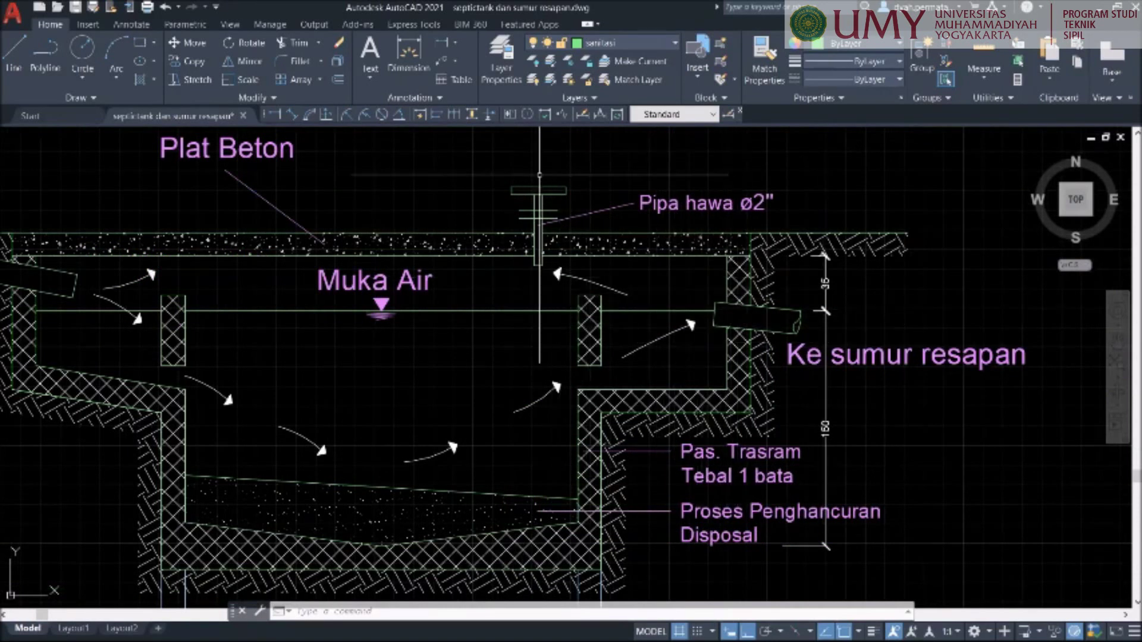
scroll(768, 315, down, 2)
scroll(810, 296, up, 5)
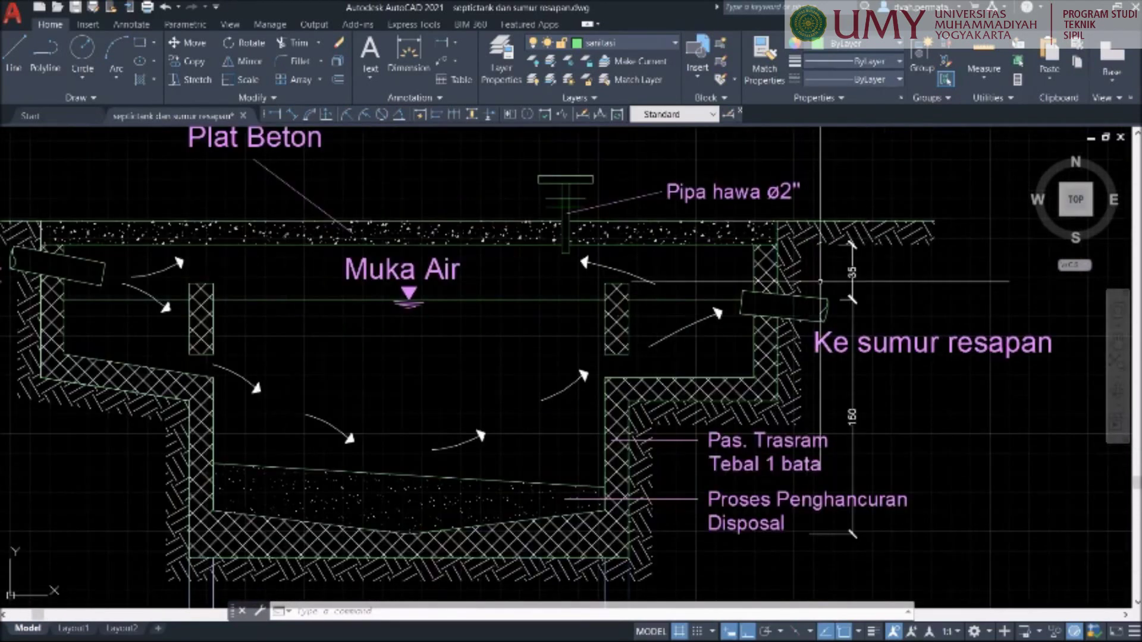
Examine where the Muka Air line meets the outlet pipe, the floor's width dimensions and the Dari kloset inlet side
scroll(819, 332, up, 2)
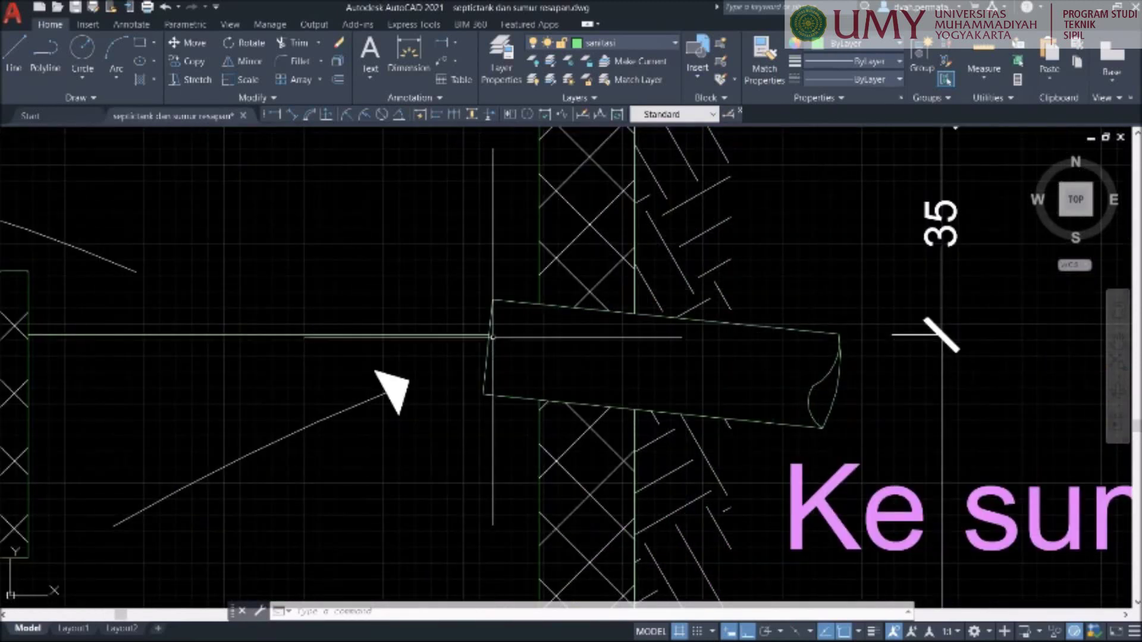
scroll(839, 347, down, 2)
scroll(814, 314, down, 9)
scroll(813, 298, up, 4)
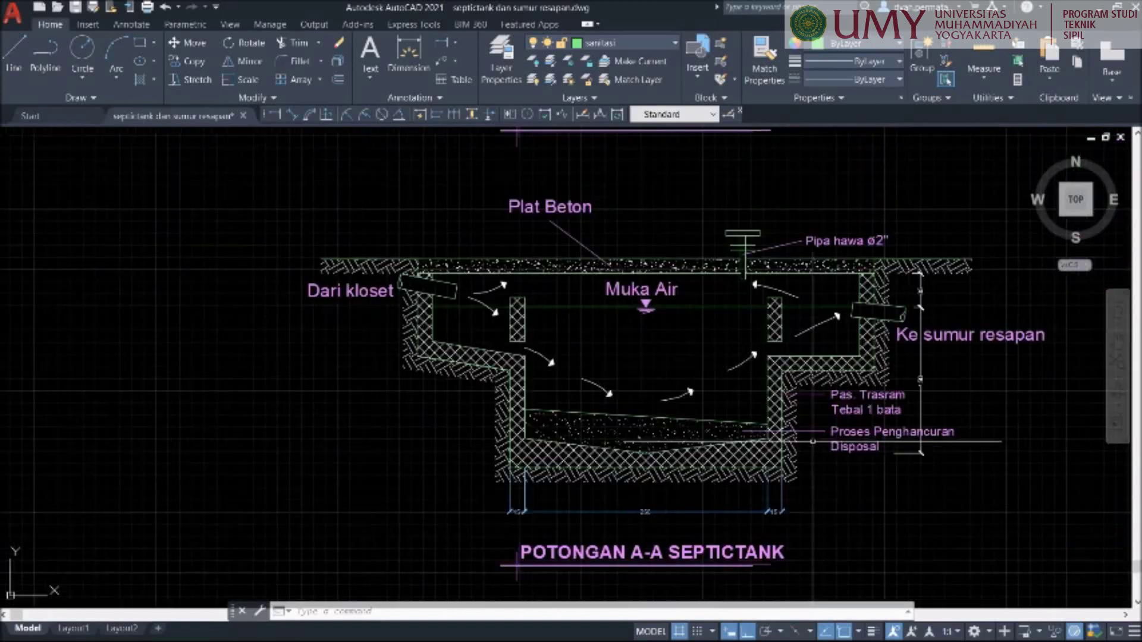
scroll(661, 507, up, 4)
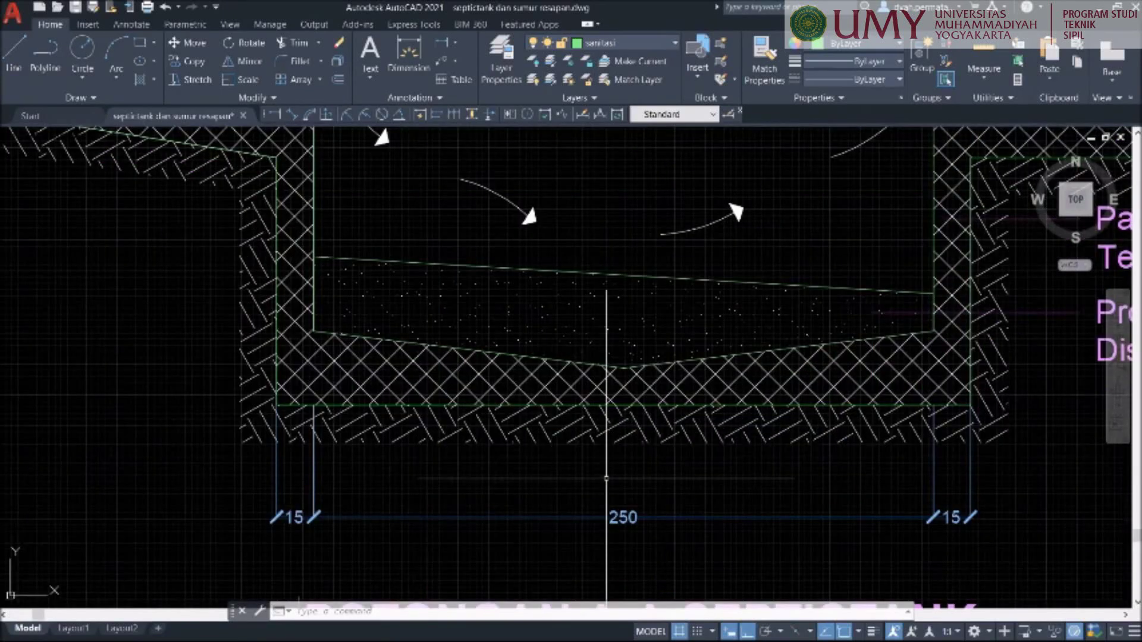
scroll(606, 479, down, 4)
scroll(725, 371, up, 6)
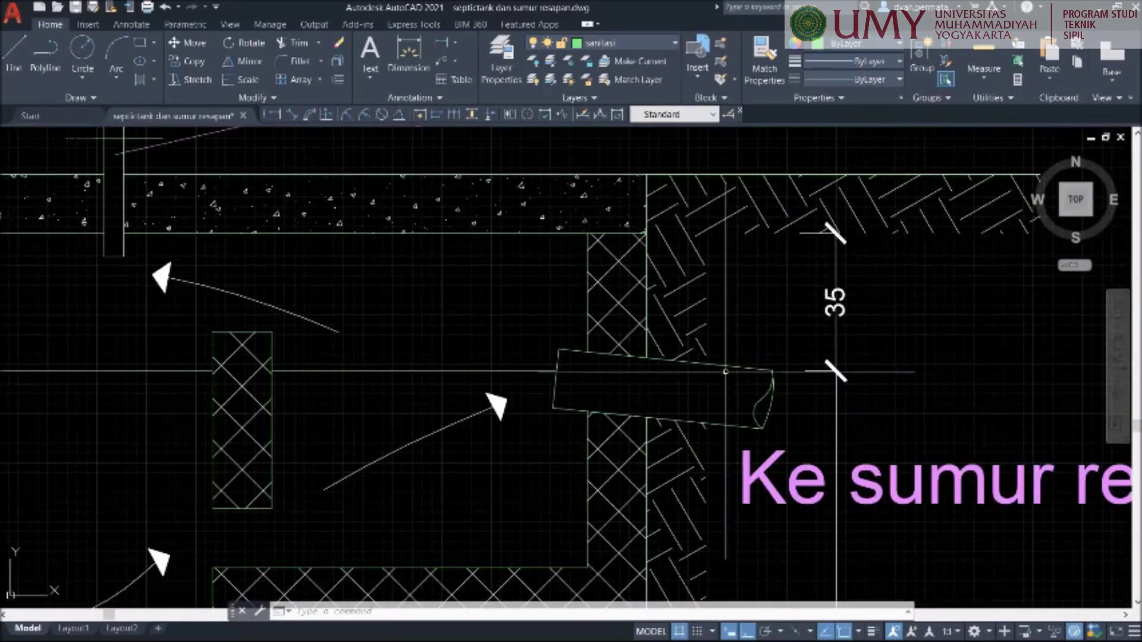
scroll(732, 371, down, 8)
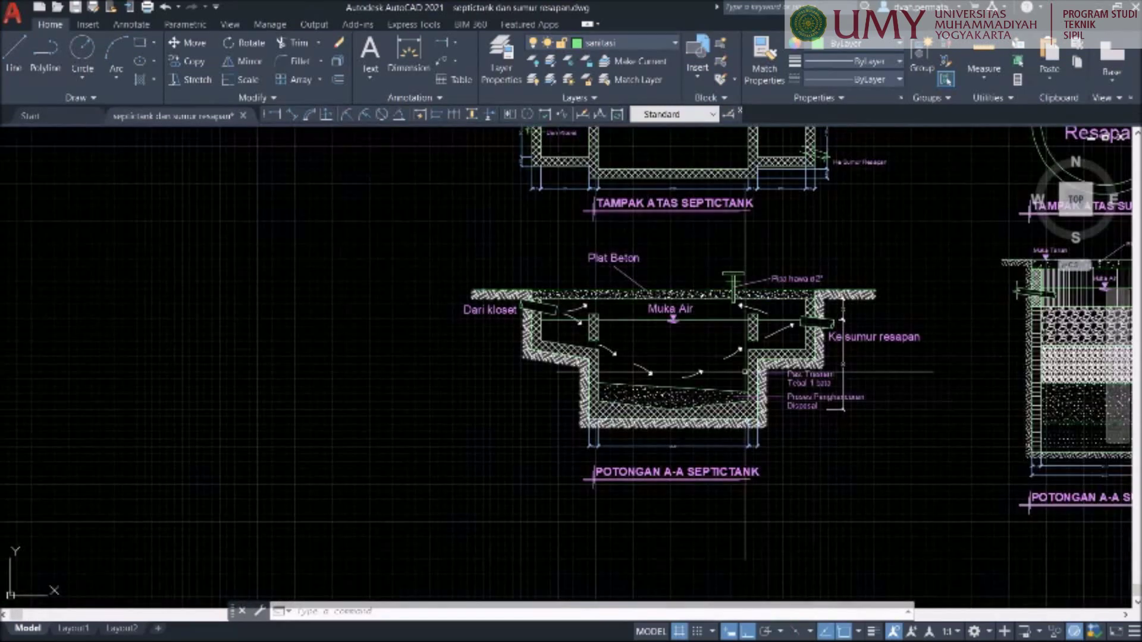
scroll(587, 314, up, 4)
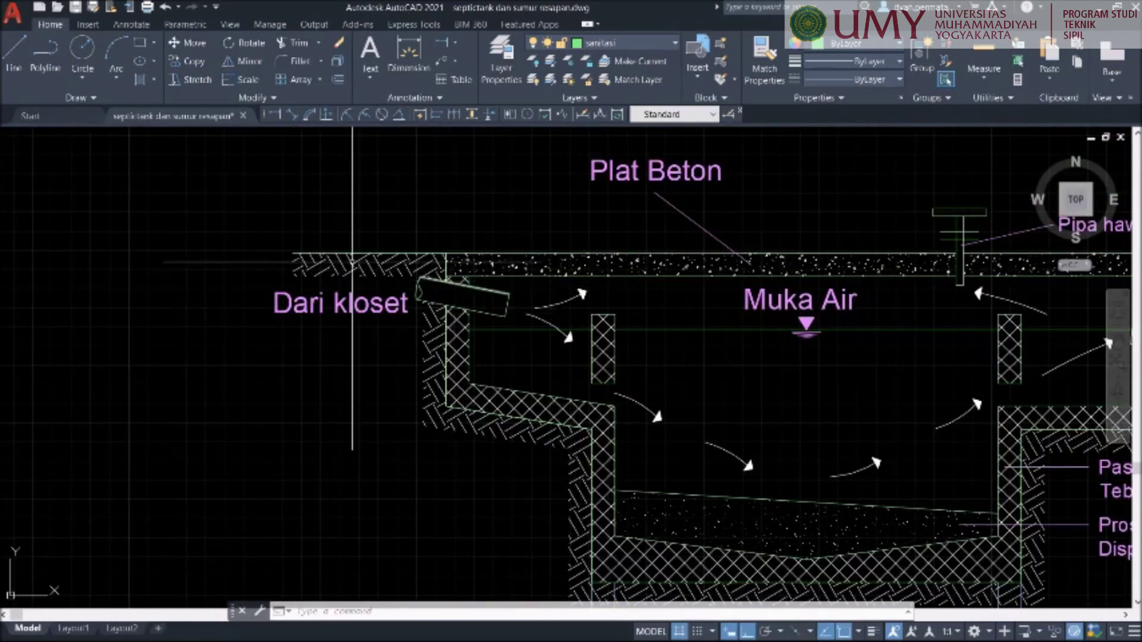
scroll(352, 262, down, 2)
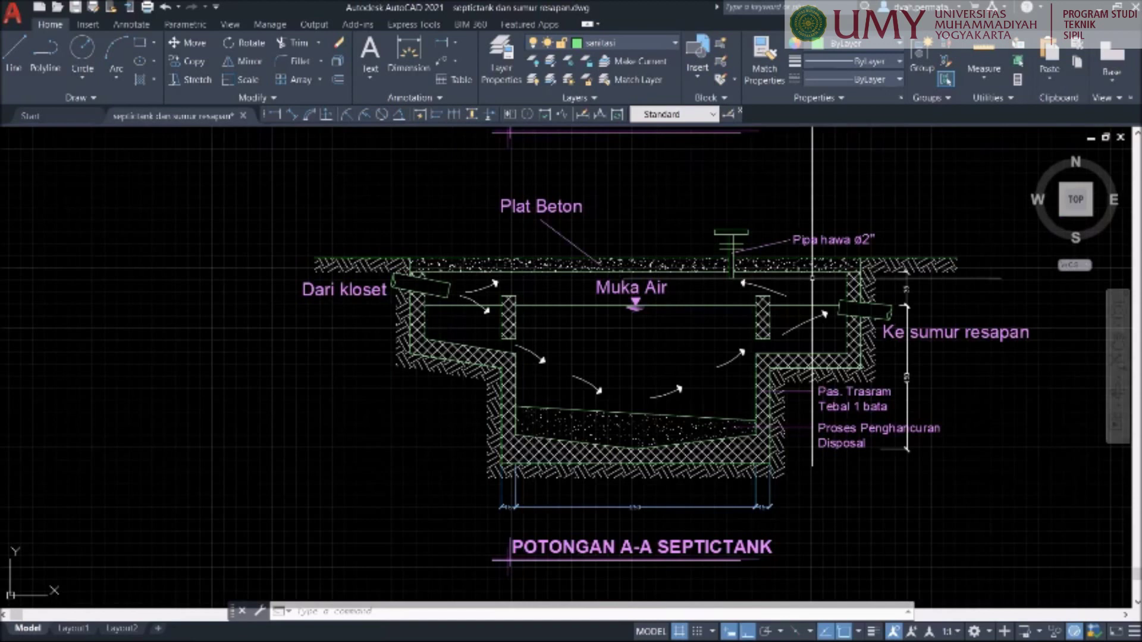
scroll(869, 309, up, 4)
scroll(815, 289, down, 4)
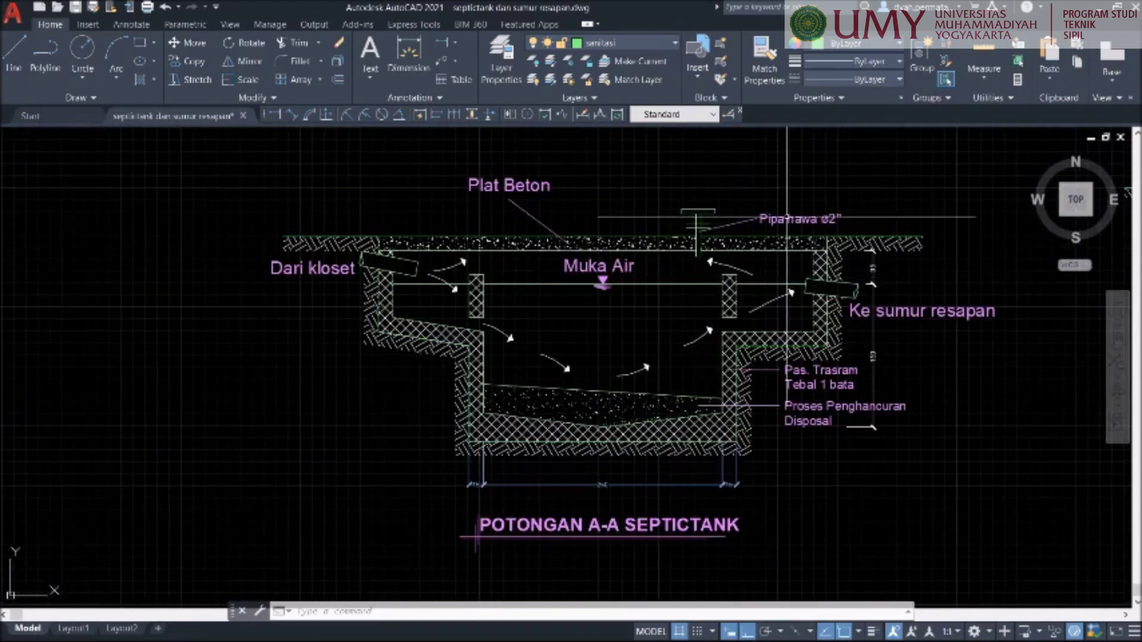
Show the top views and A-A sections of both the septic tank and the Sumur Resapan together for an overview
scroll(555, 321, down, 2)
scroll(538, 357, down, 4)
scroll(690, 311, up, 4)
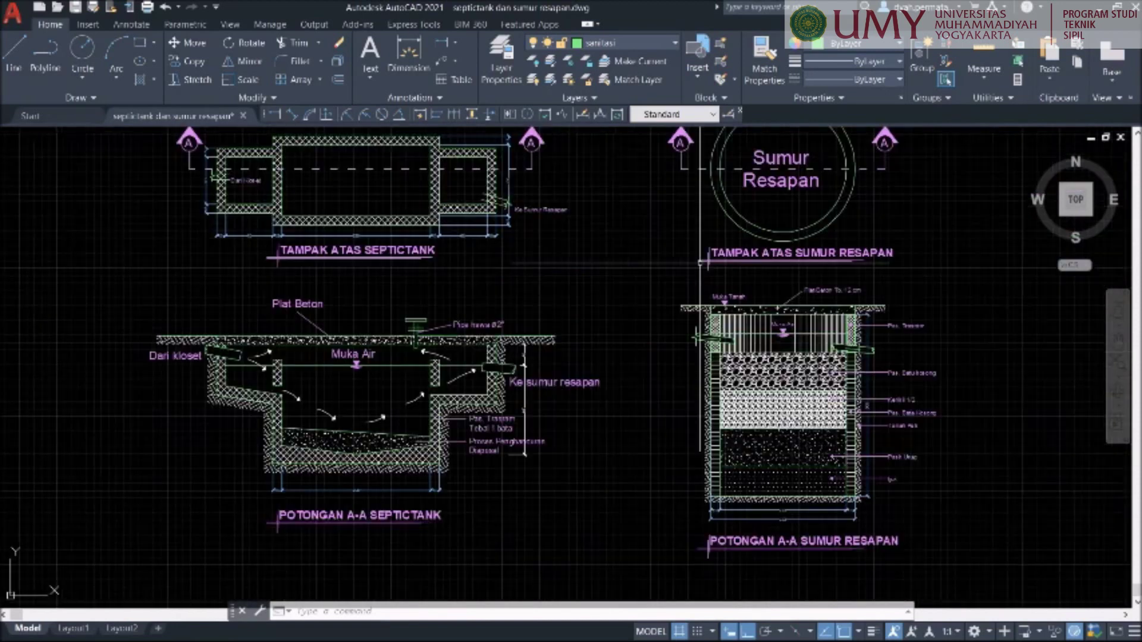
click(86, 25)
click(54, 25)
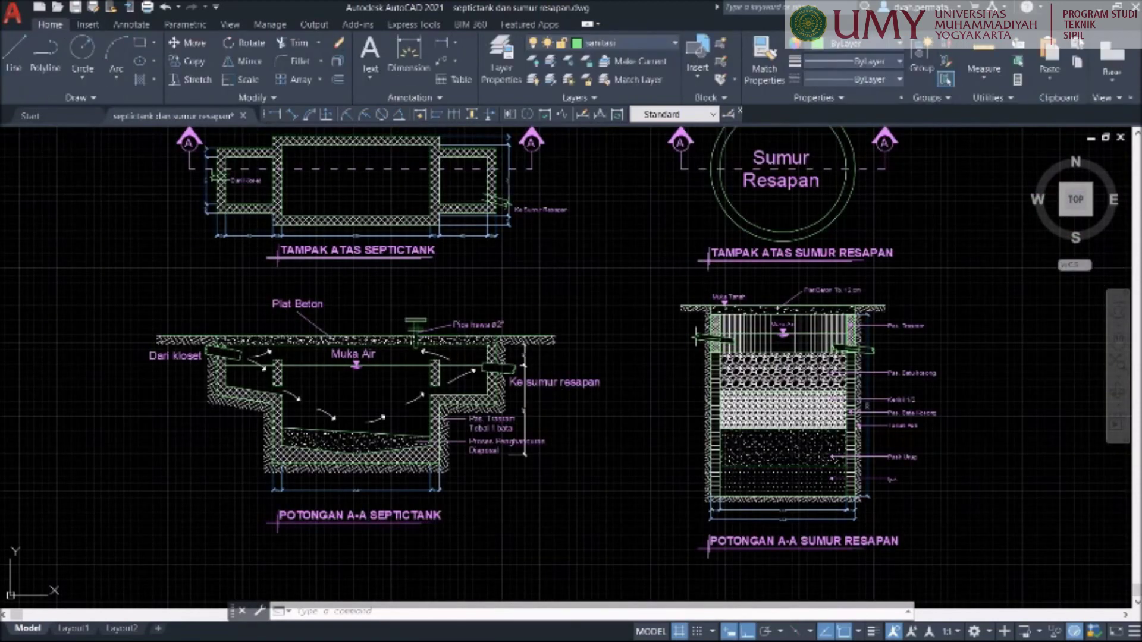
click(1117, 341)
drag(964, 242, 940, 279)
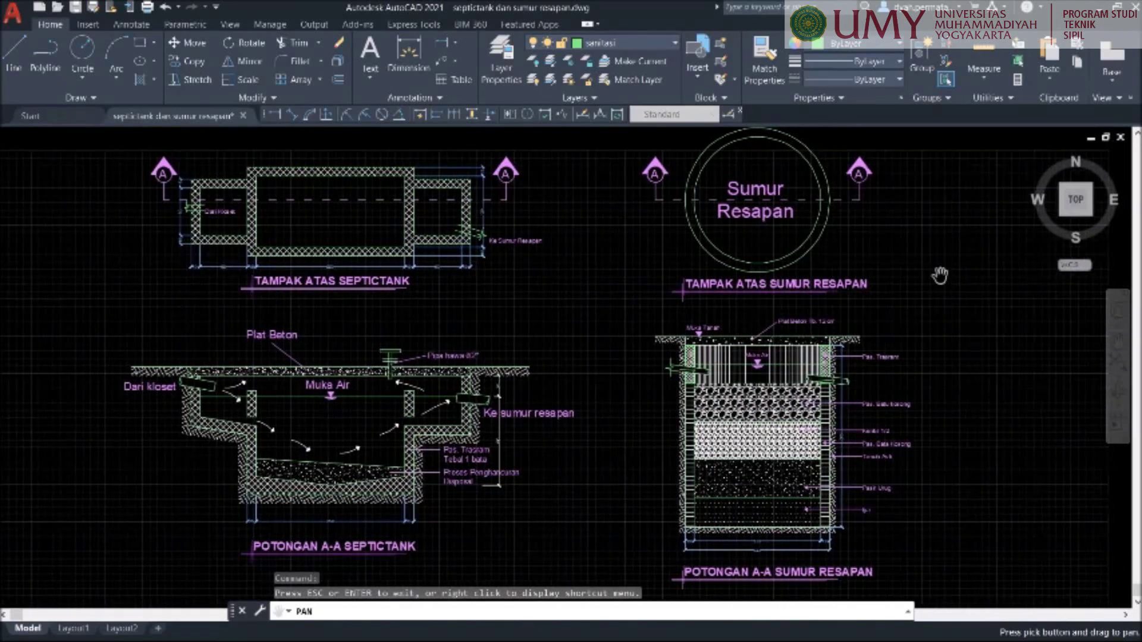